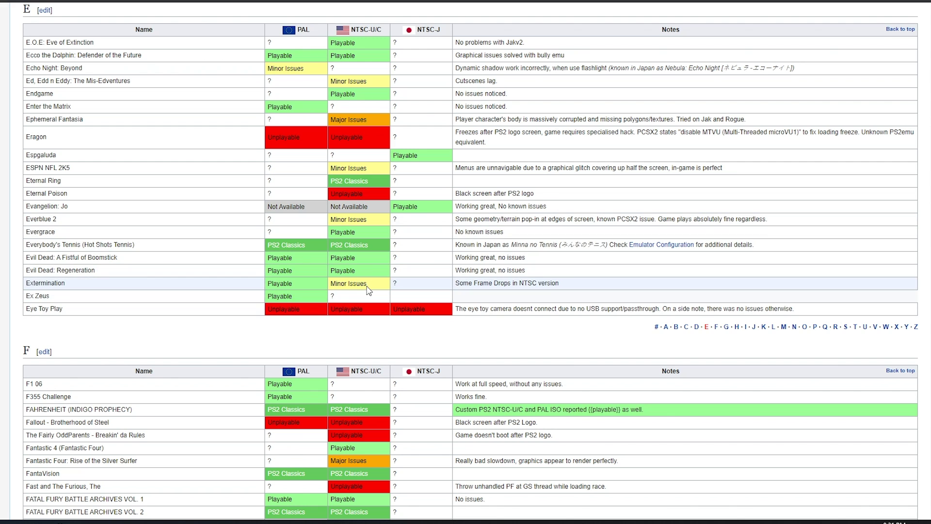
Examine the Extermination entry's NTSC-U/C rating and notes in the PS2 game compatibility list
left_click_drag(380, 288, 330, 289)
scroll(344, 281, "up", 1)
scroll(344, 281, "up", 2)
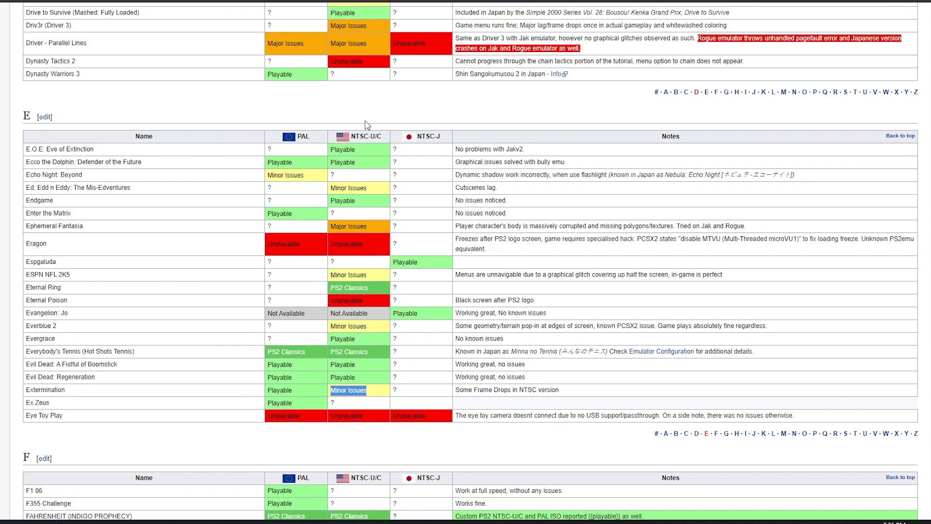
scroll(373, 350, "down", 1)
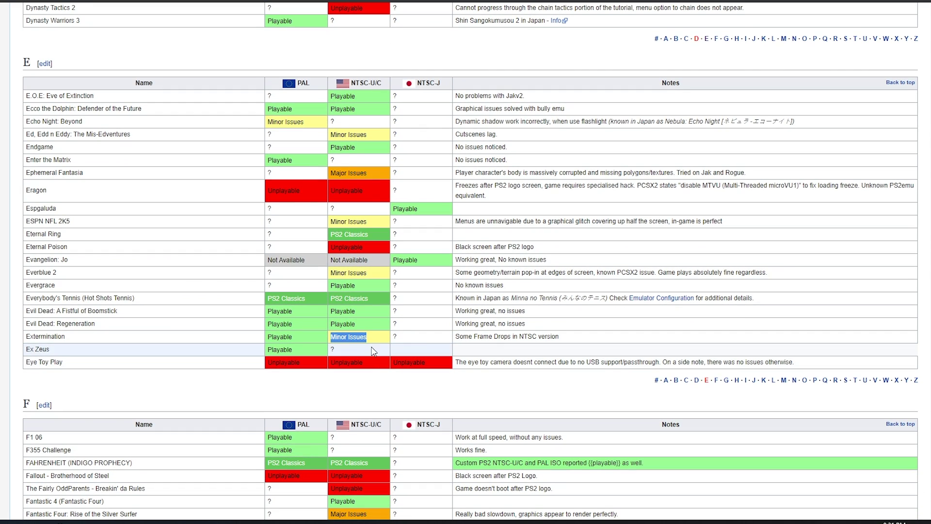
left_click(338, 340)
left_click_drag(458, 337, 566, 340)
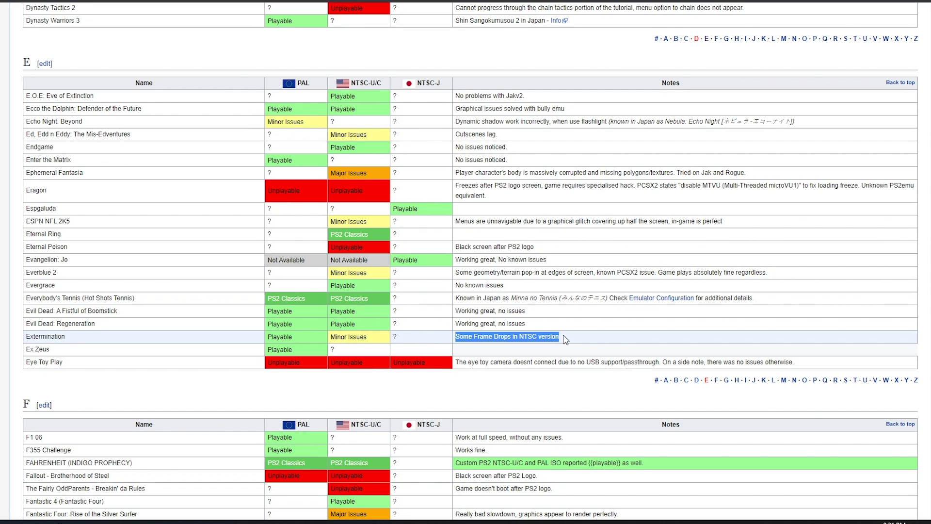
left_click(381, 345)
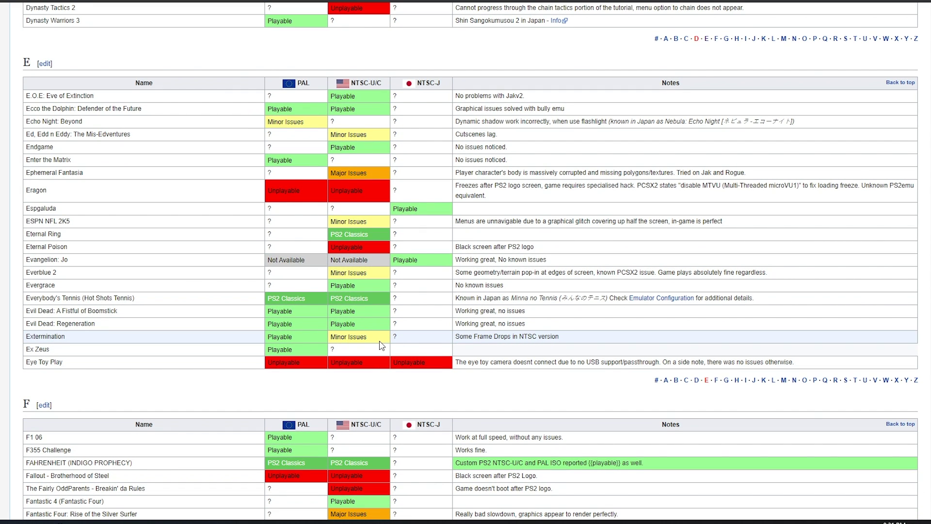
left_click(864, 380)
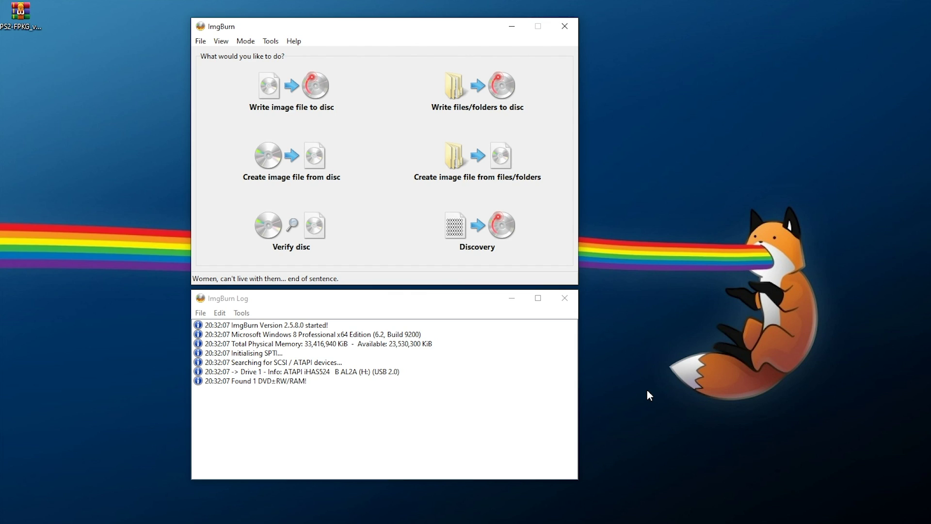
In ImgBurn, set up an image from the DVD, saved as an ISO file in the desktop's Extermination folder
left_click(287, 161)
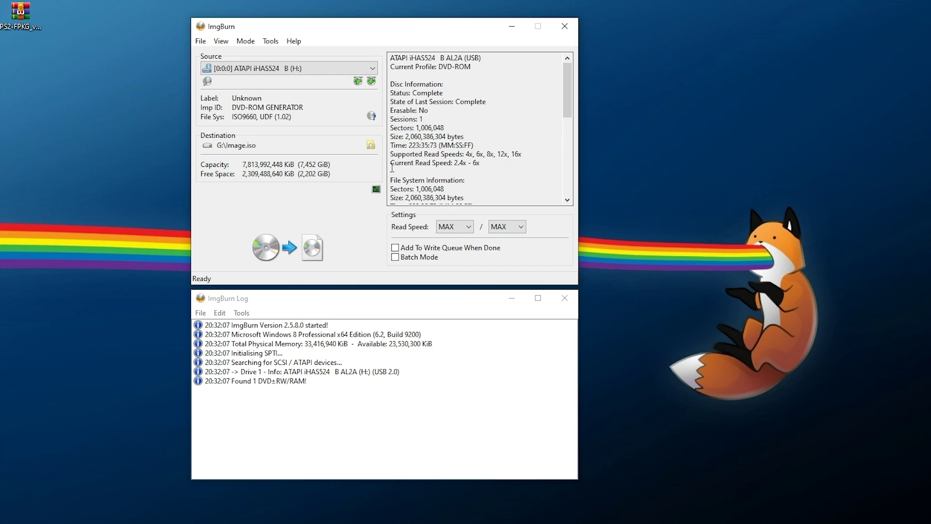
left_click(371, 145)
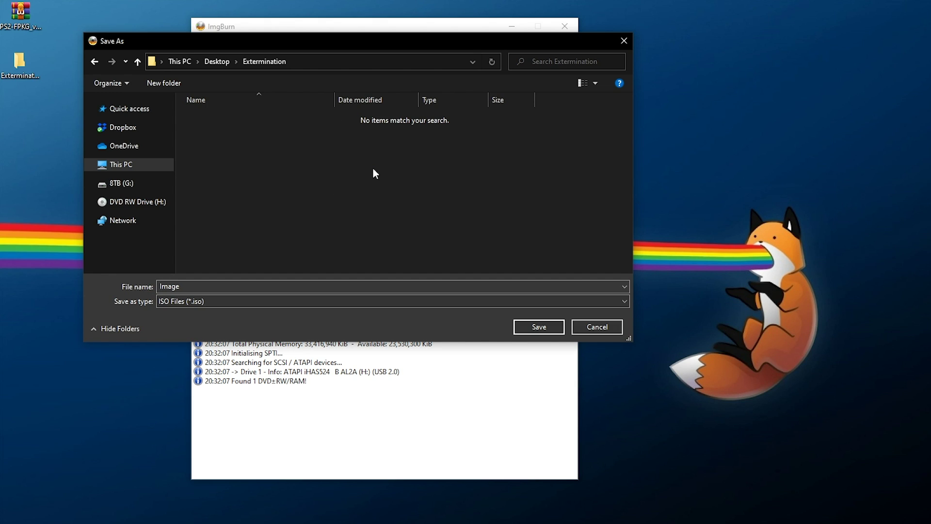
left_click(194, 302)
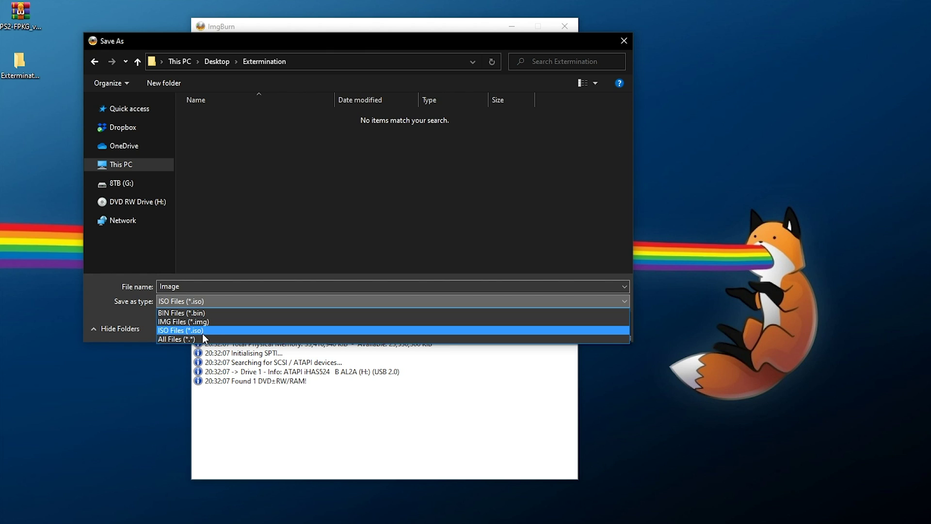
left_click(208, 300)
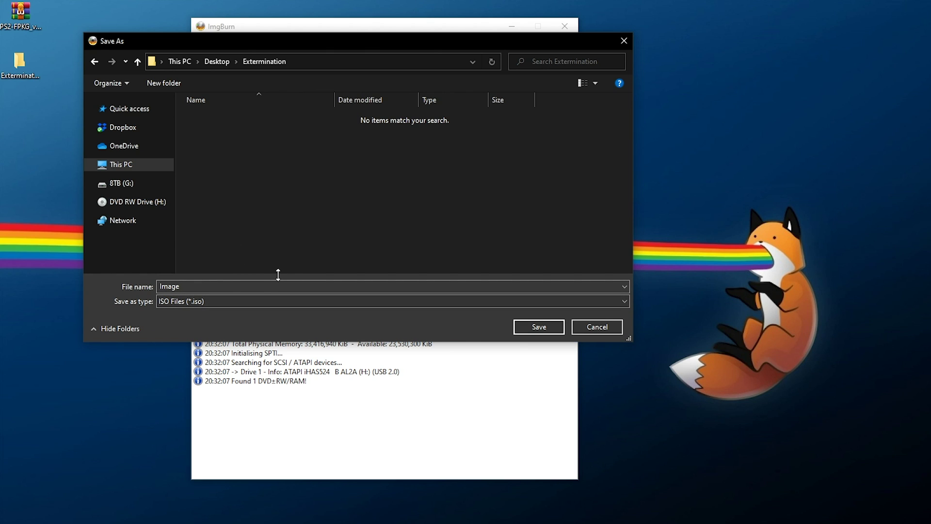
left_click(539, 327)
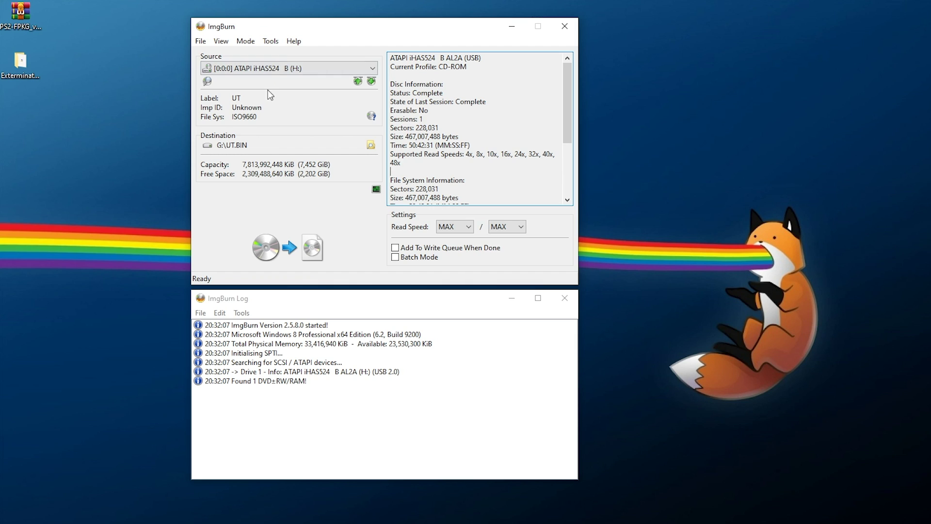
Set the UT disc image to save as BIN file UT in the desktop's Unreal Tournament folder
left_click(228, 69)
left_click(240, 69)
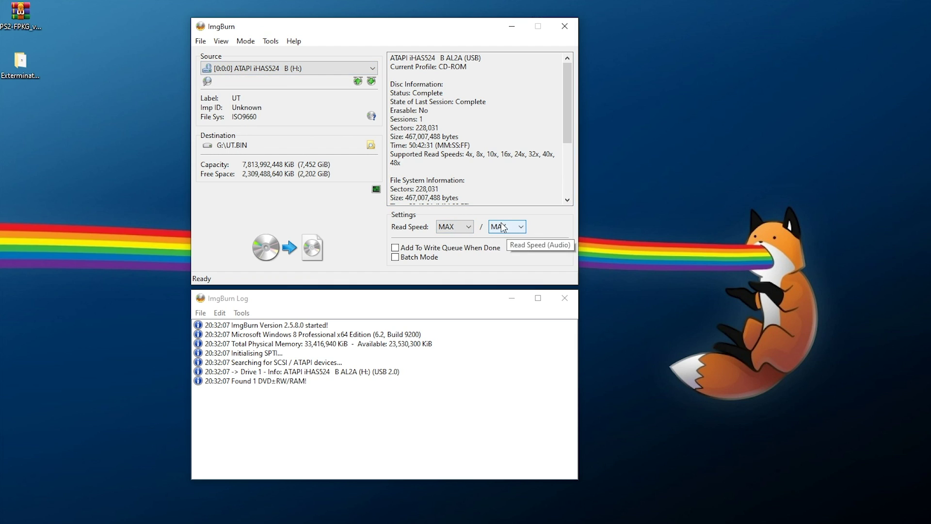
left_click(371, 147)
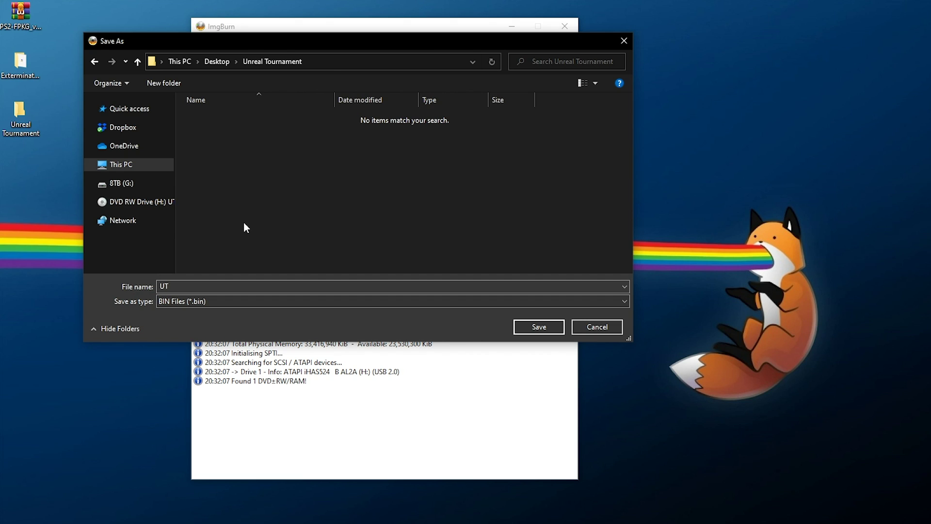
left_click(209, 301)
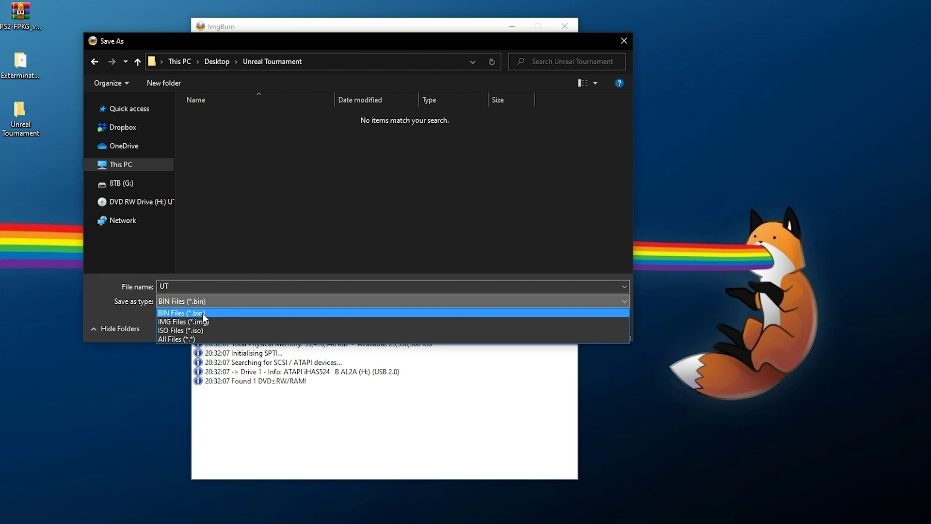
left_click(202, 312)
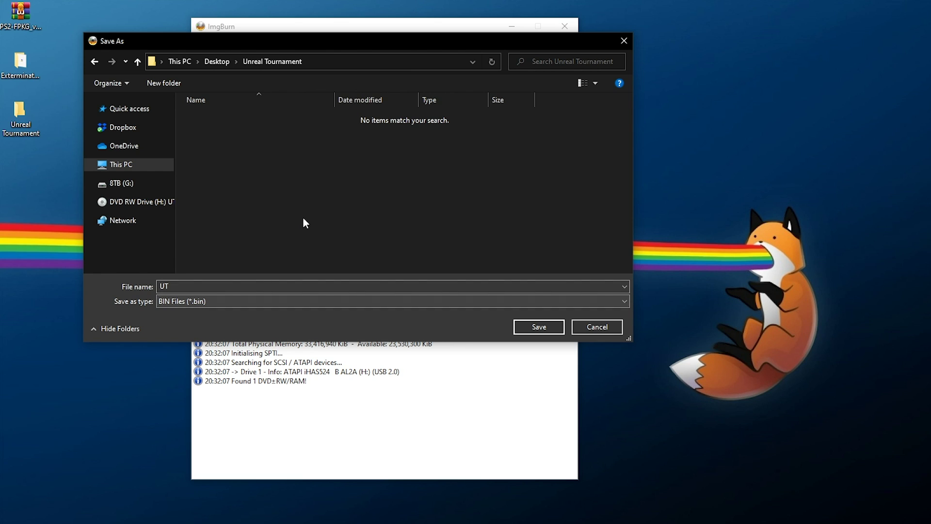
left_click(528, 327)
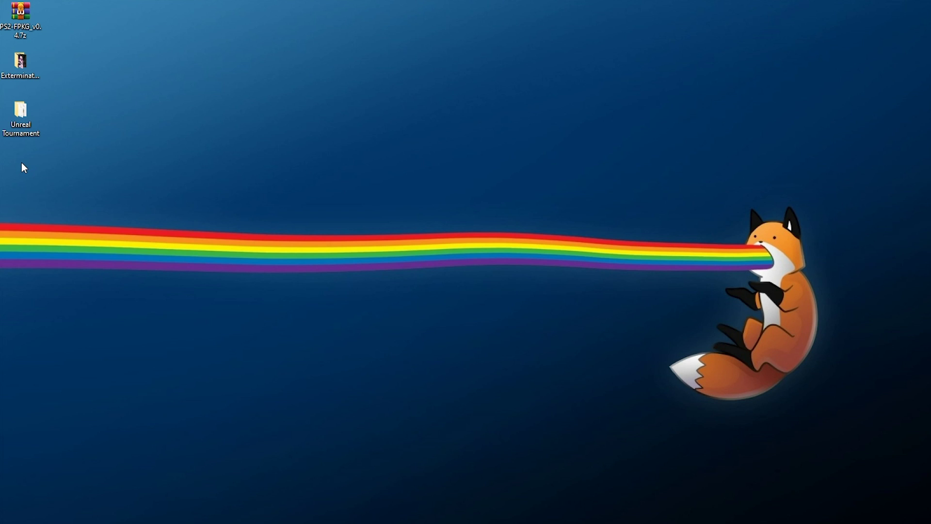
Review the ISO, cover and background images in the desktop's Extermination folder, and close it
double_click(19, 74)
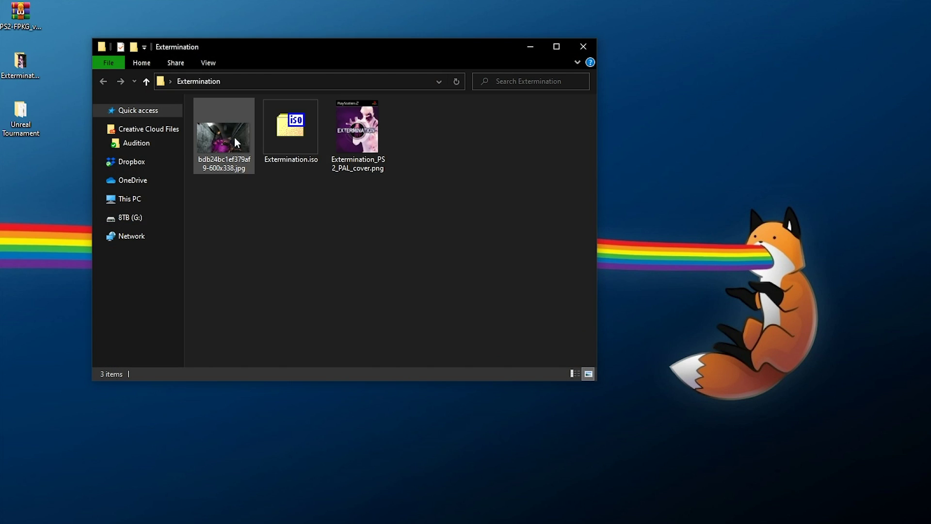
left_click(355, 136)
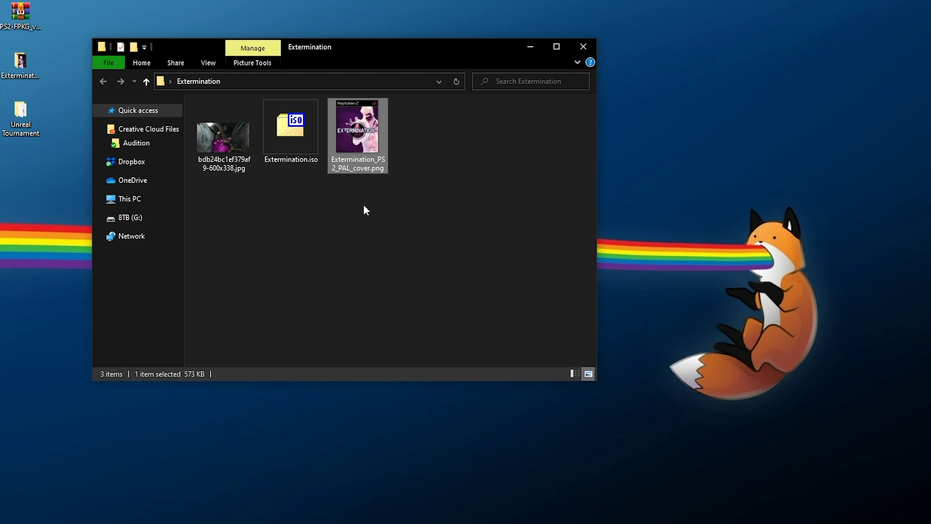
left_click(218, 152)
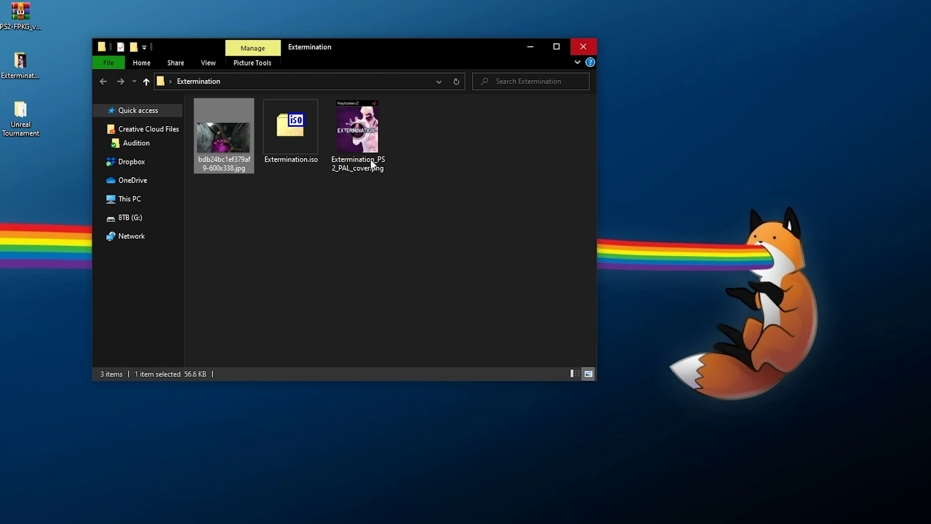
left_click(582, 45)
Review the BIN, CUE and JPG files in the desktop's Unreal Tournament folder, and close it
double_click(26, 116)
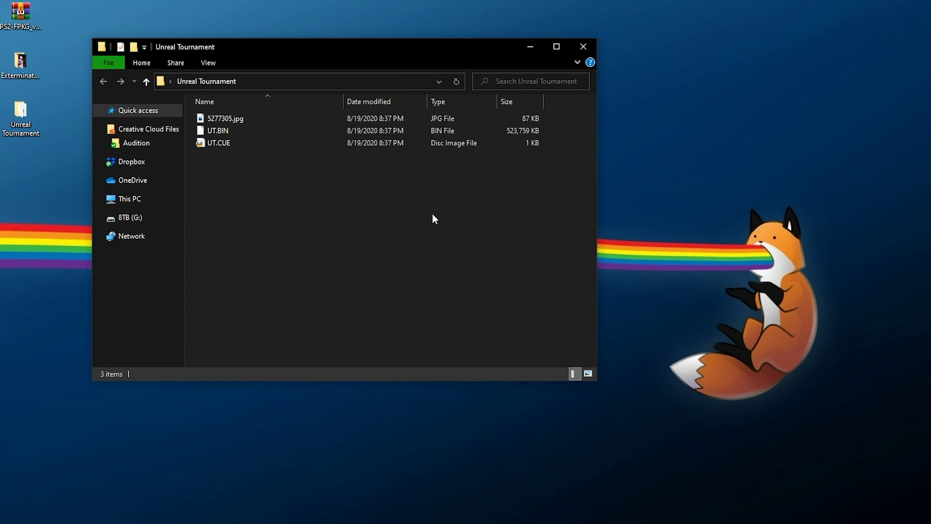
left_click(250, 119)
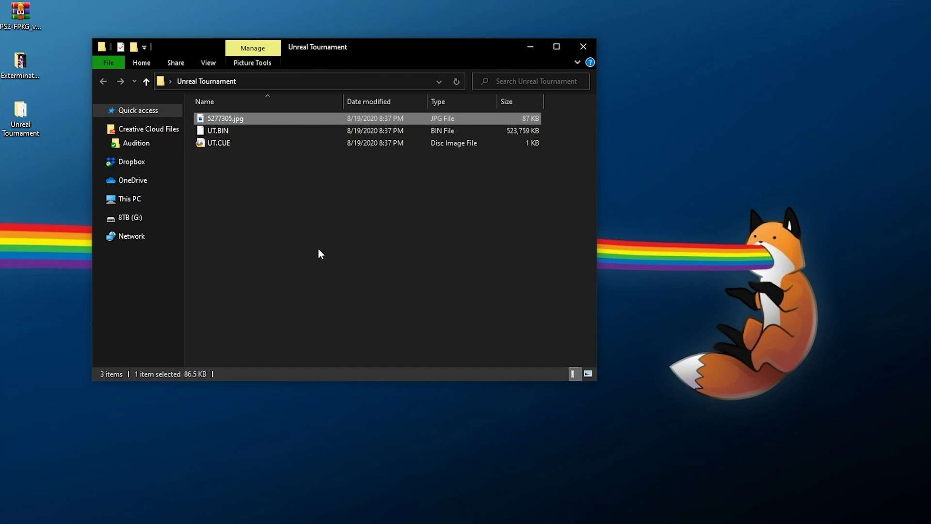
left_click(583, 44)
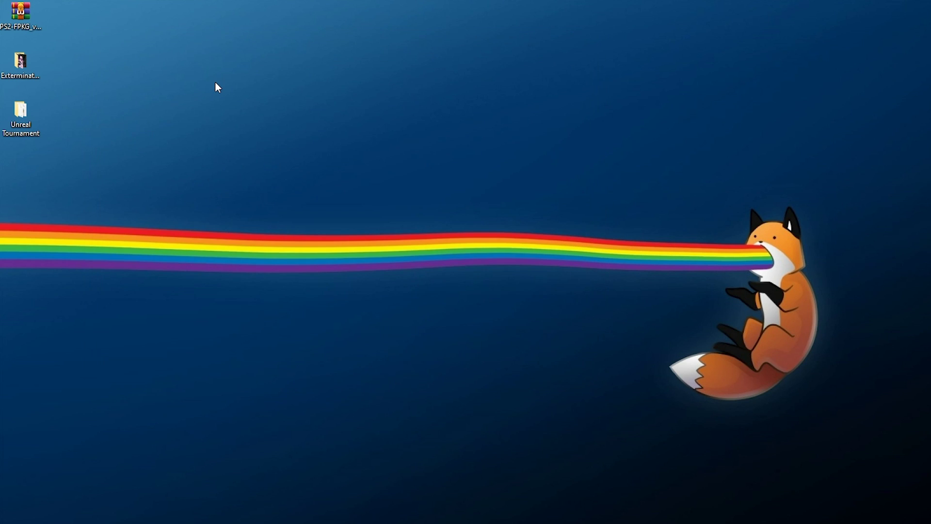
Extract the PS2-FPKG_v0.4.7z archive onto the desktop
left_click(39, 10)
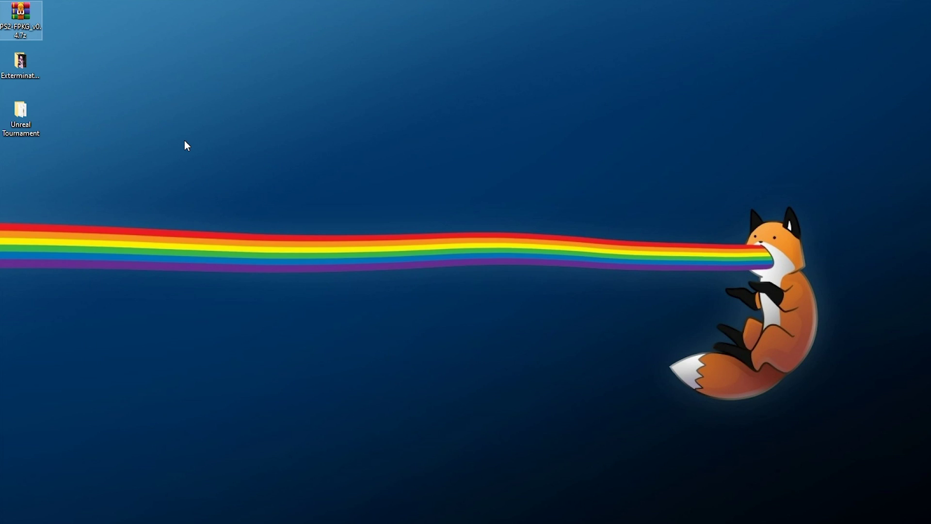
right_click(33, 20)
left_click(75, 68)
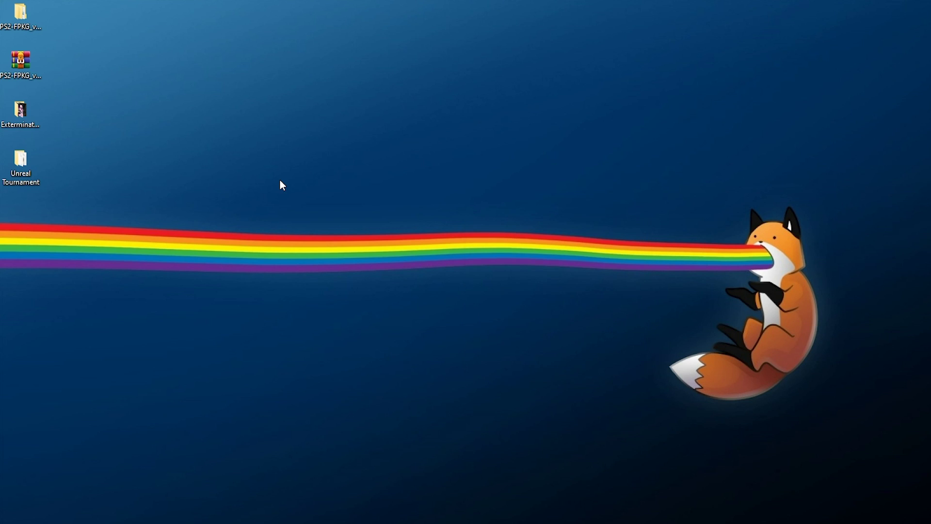
left_click(21, 19)
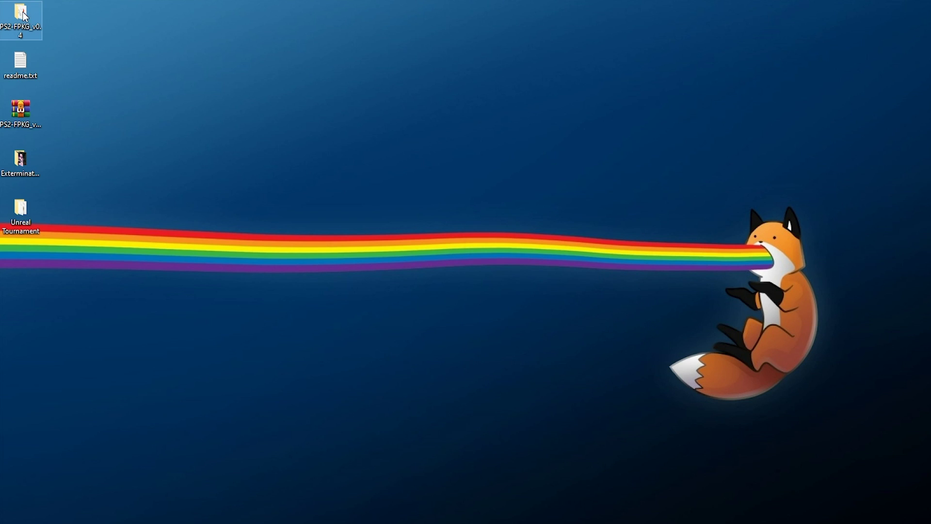
Read through the usage notes, changelog and credits in readme.txt, and close it
left_click(35, 71)
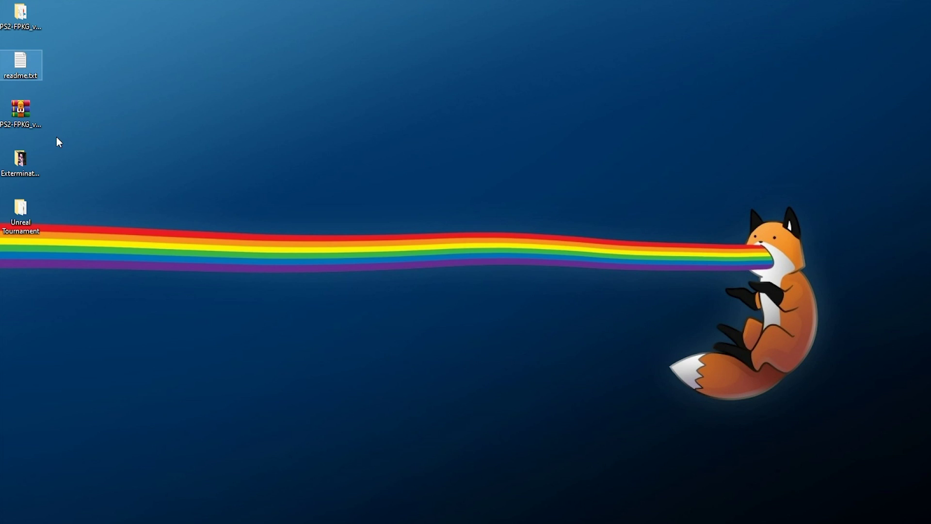
double_click(31, 67)
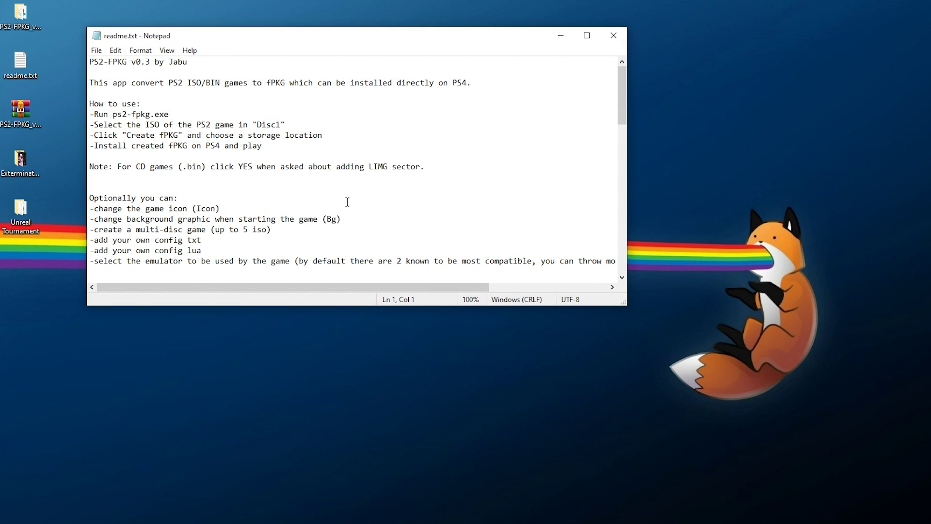
scroll(348, 202, "down", 11)
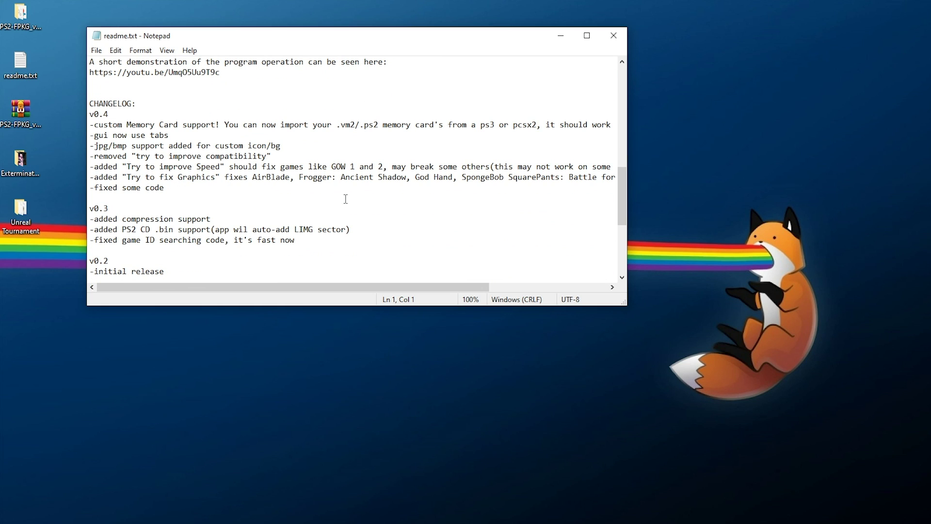
scroll(345, 197, "down", 6)
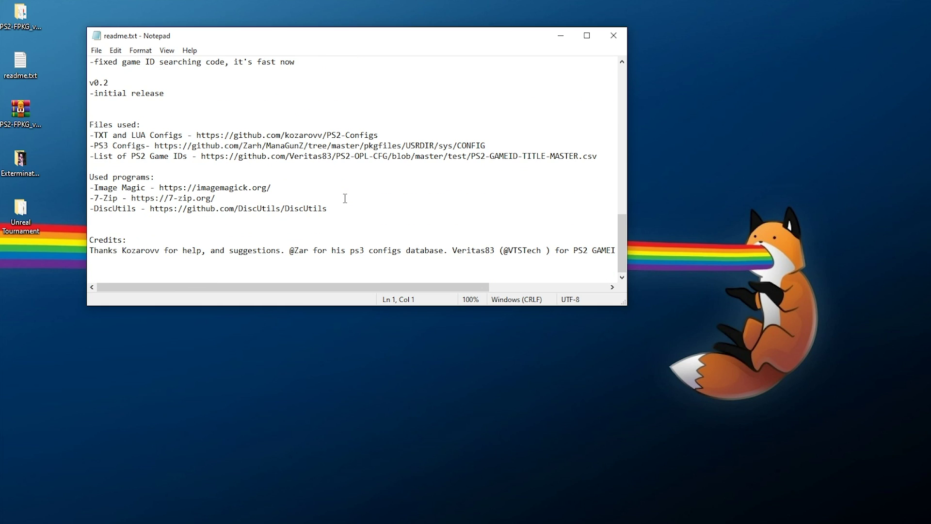
scroll(344, 197, "up", 17)
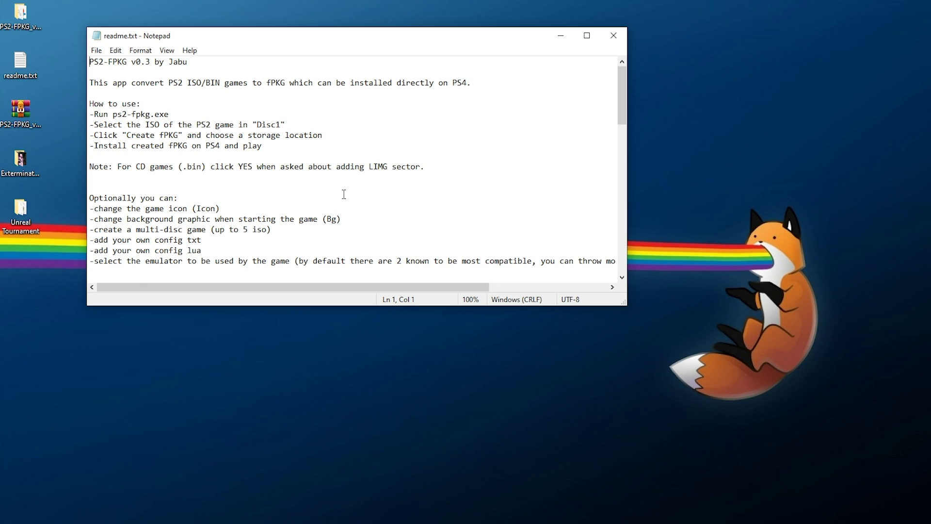
left_click(614, 35)
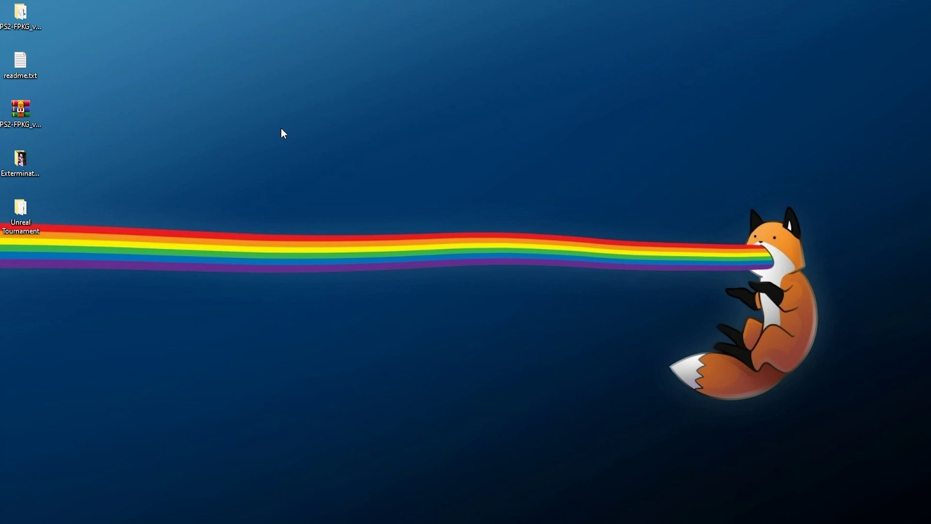
Run PS2-FPKG.exe from the PS2-FPKG_v0.4 folder, close the program and return to that folder
double_click(20, 15)
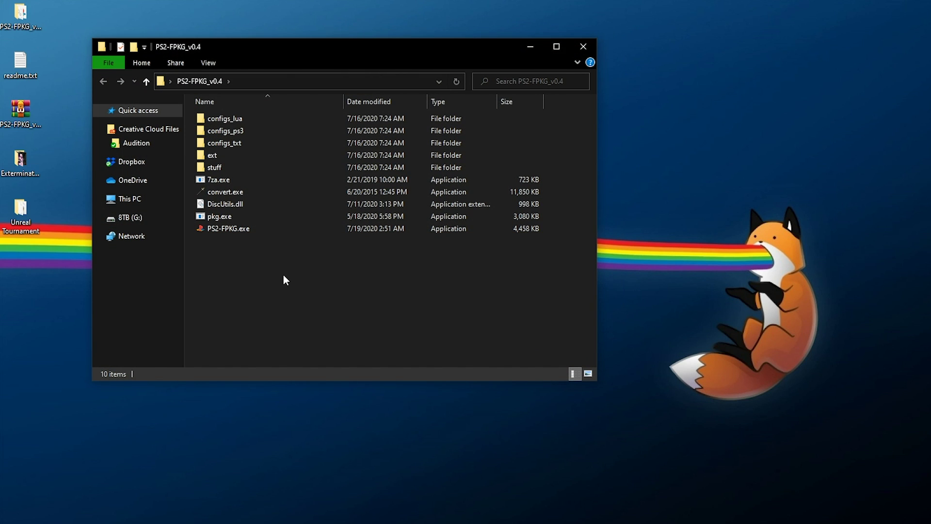
left_click(246, 228)
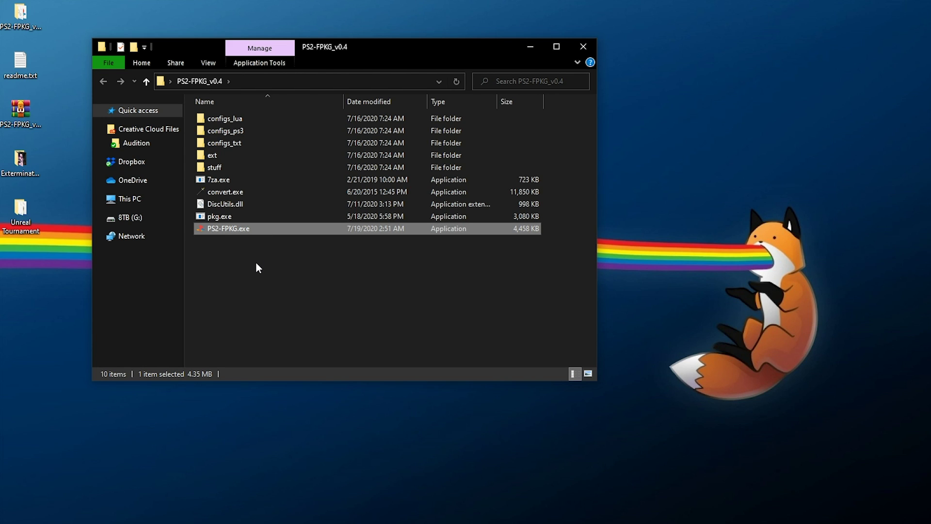
double_click(231, 228)
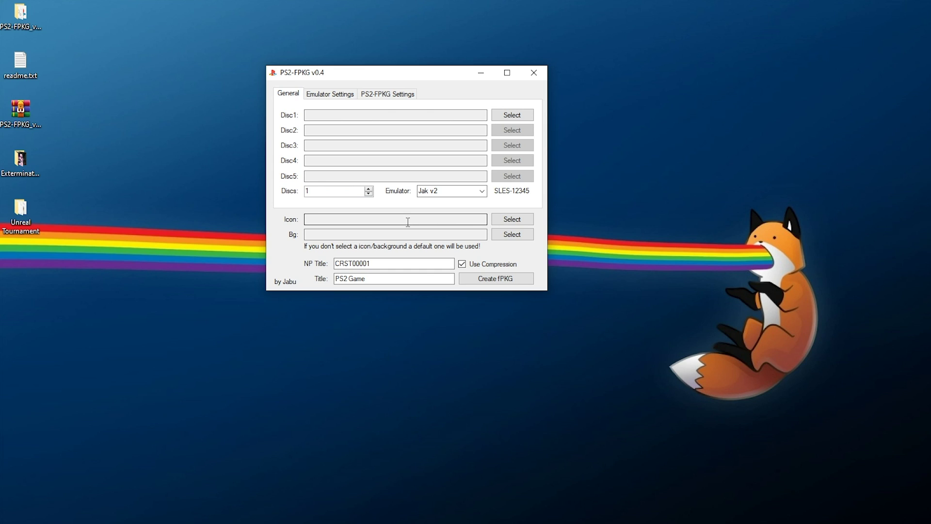
left_click(541, 77)
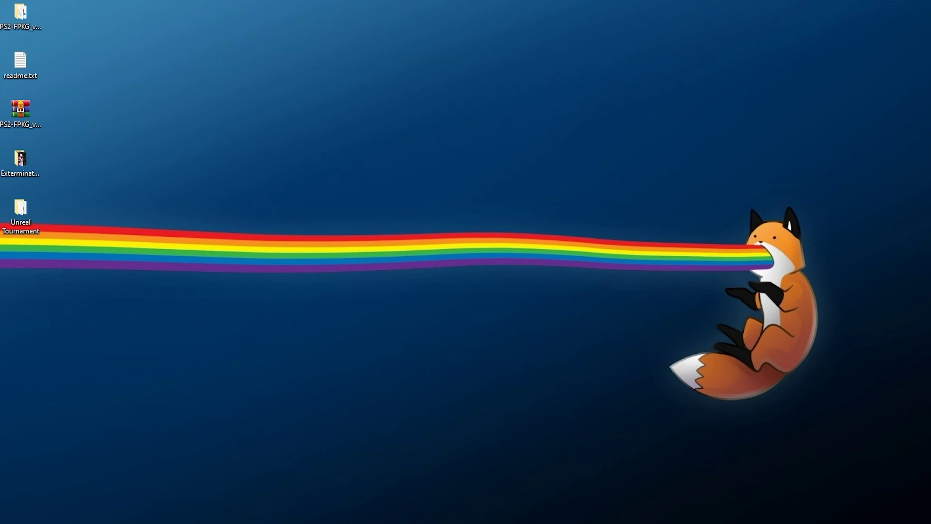
key("alt+Tab")
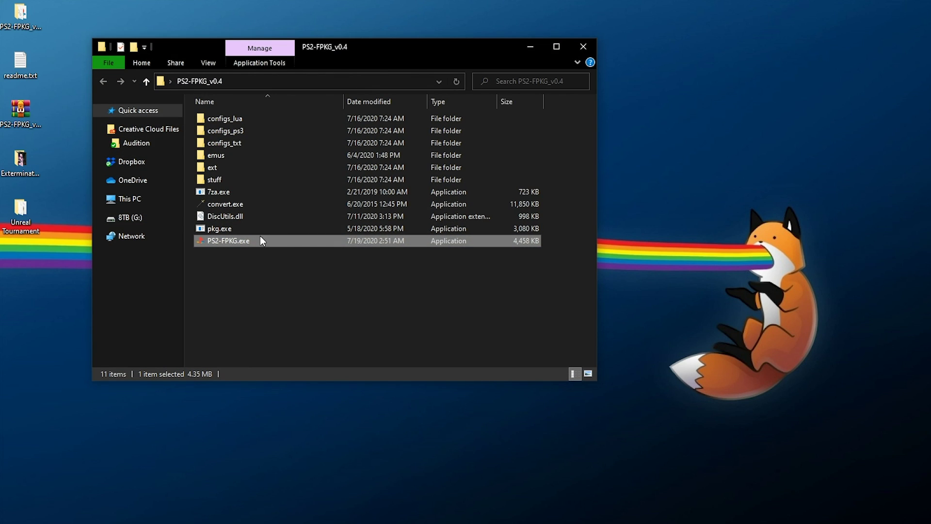
Run PS2-FPKG.exe with administrator rights and allow it to make changes to the device
right_click(250, 244)
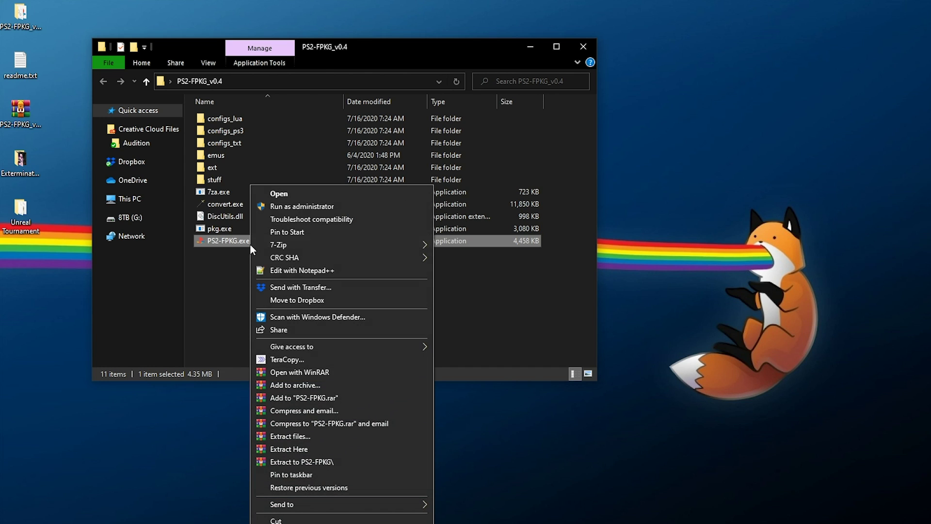
left_click(305, 208)
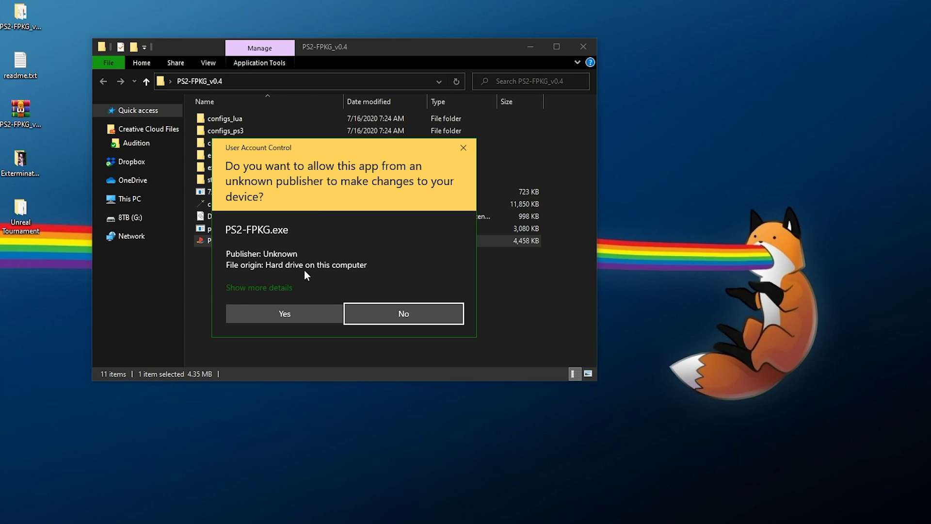
left_click(304, 318)
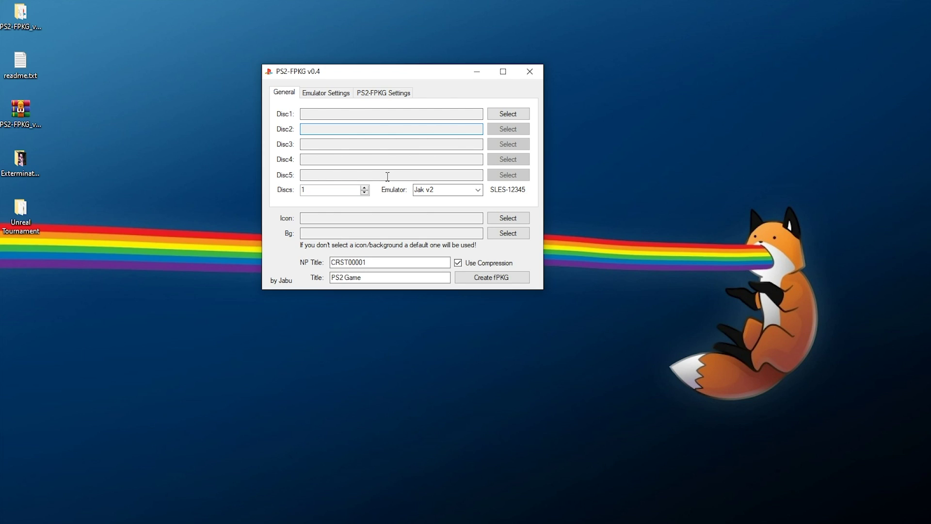
Load Extermination.iso from the desktop's Extermination folder as Disc1 and choose the Jak v2 emulator
left_click(349, 113)
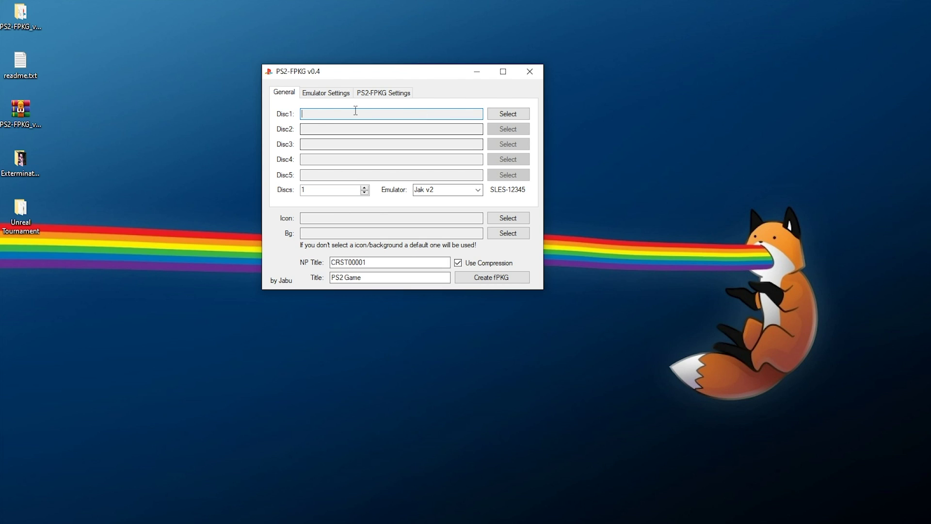
left_click(508, 114)
left_click(237, 120)
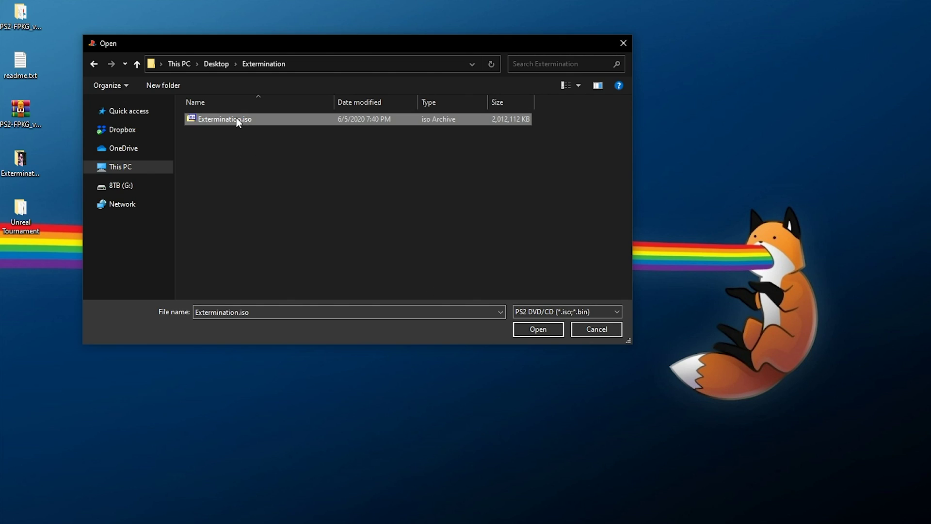
left_click(551, 331)
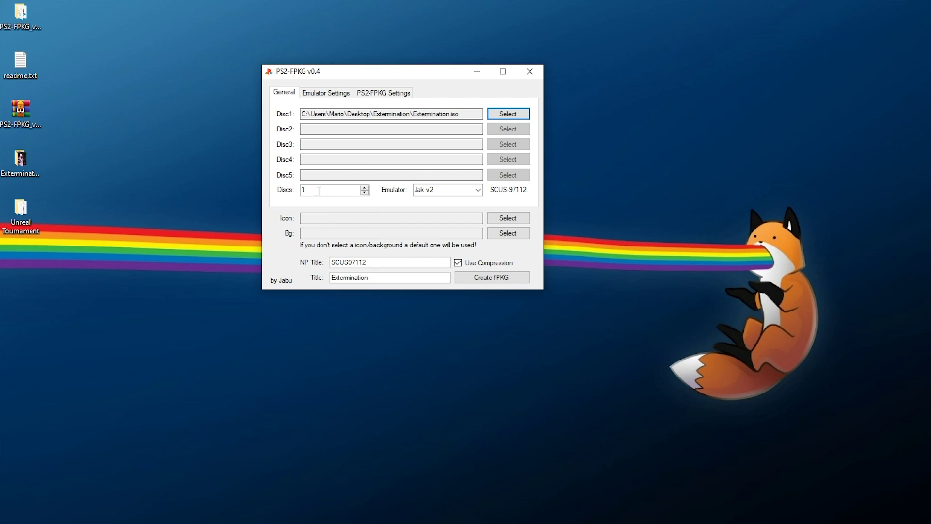
left_click(477, 190)
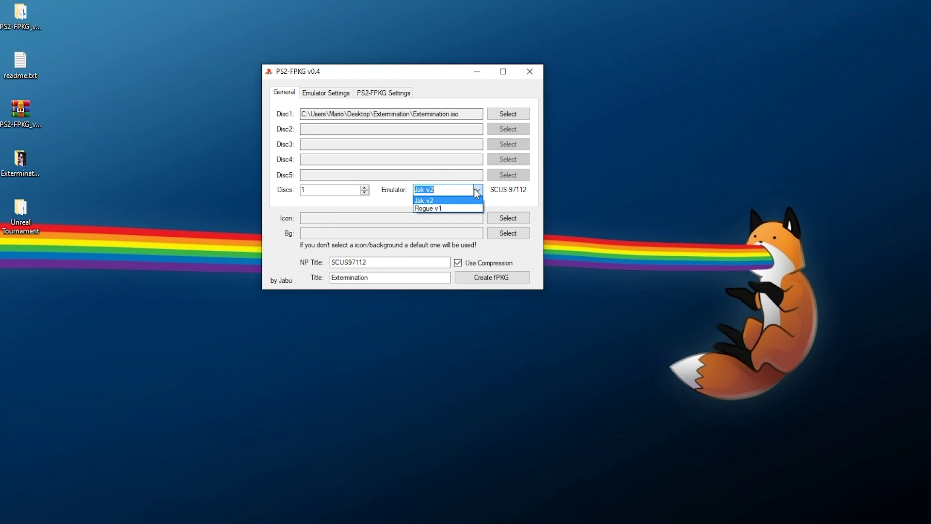
left_click(438, 200)
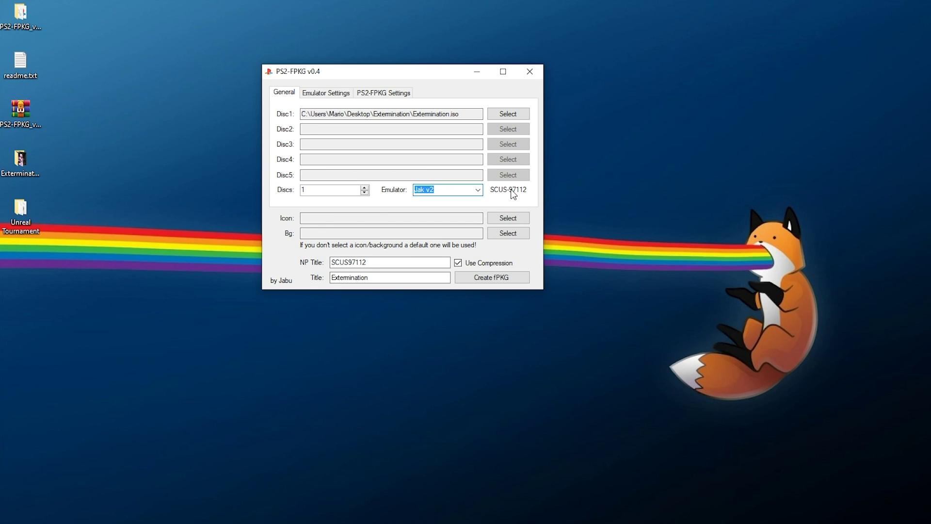
Set Extermination_PS2_PAL_cover.png as the icon and bdb24bc1ef379af9-600x338.jpg as the background
left_click(306, 218)
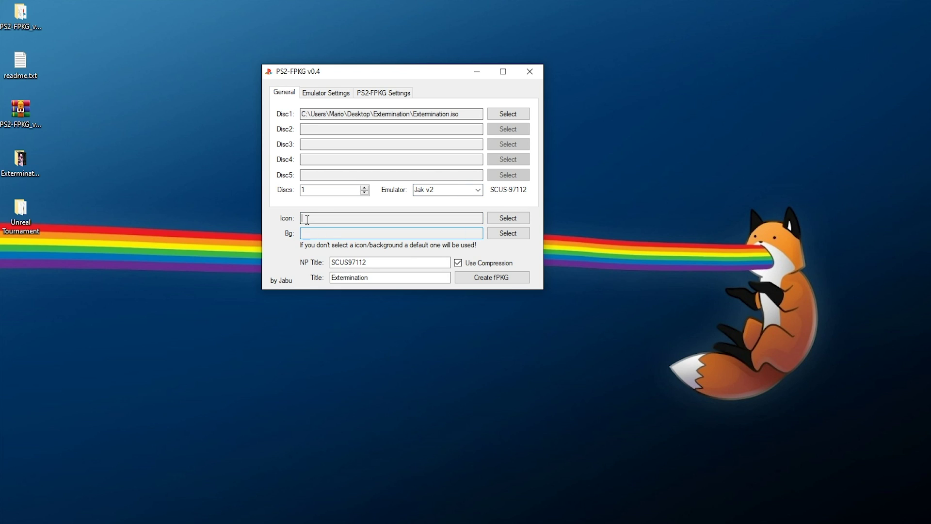
left_click(503, 219)
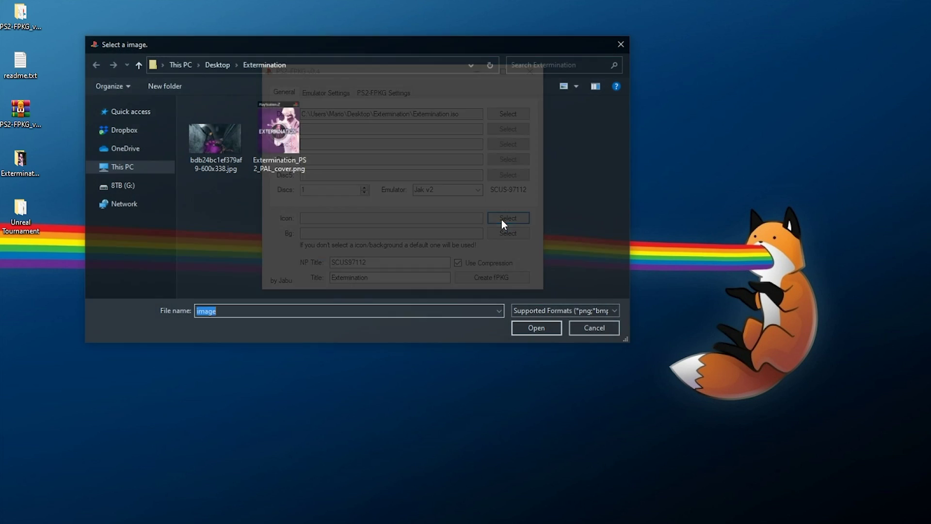
left_click(286, 153)
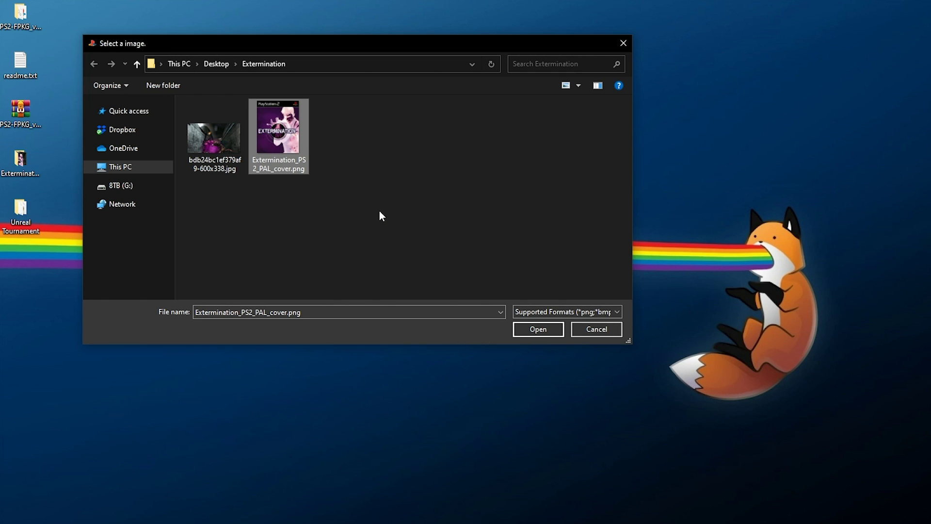
double_click(267, 131)
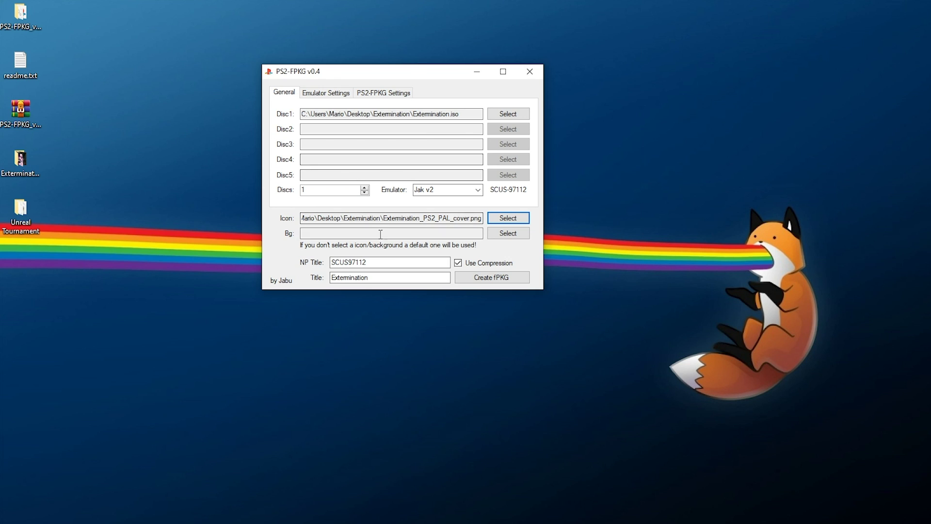
left_click(494, 233)
double_click(205, 130)
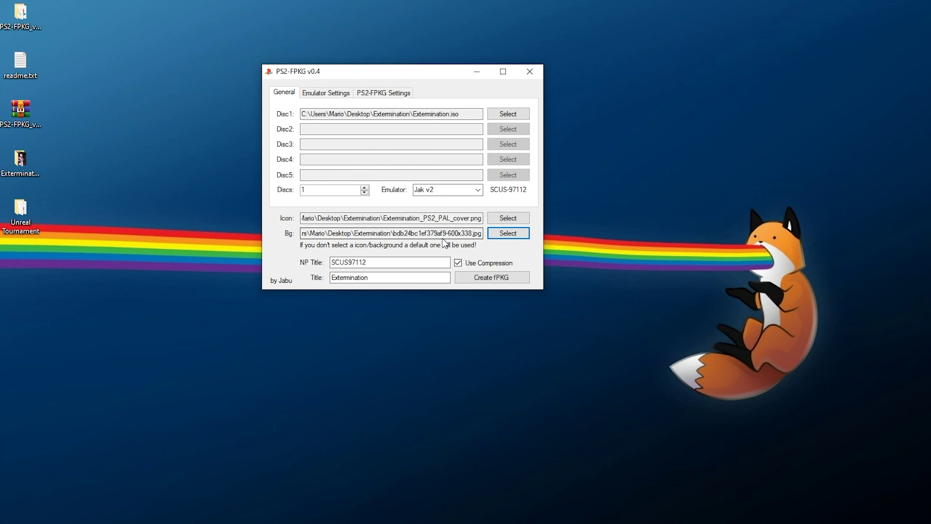
Review the NP Title and Title fields, the emulator settings and the PS2-FPKG settings, and return to the general settings
left_click(369, 260)
left_click(374, 278)
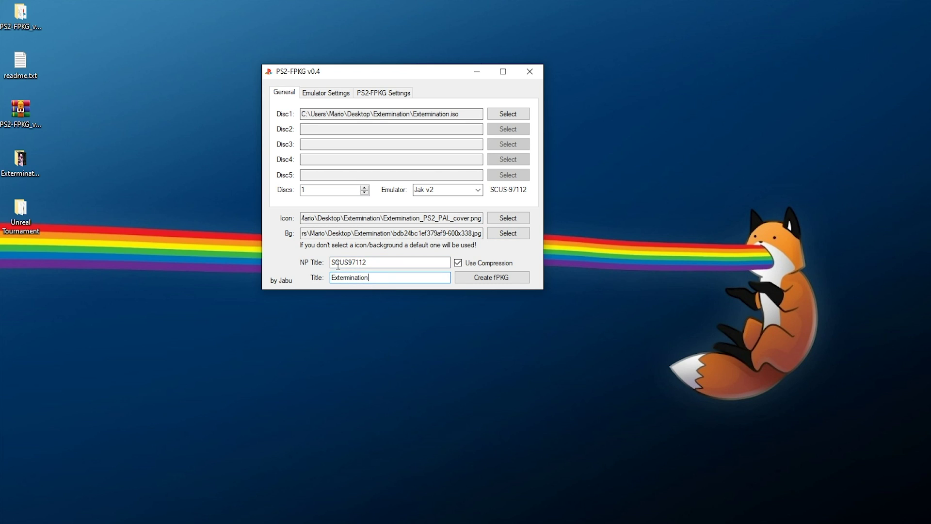
left_click(385, 263)
left_click(373, 278)
left_click(317, 92)
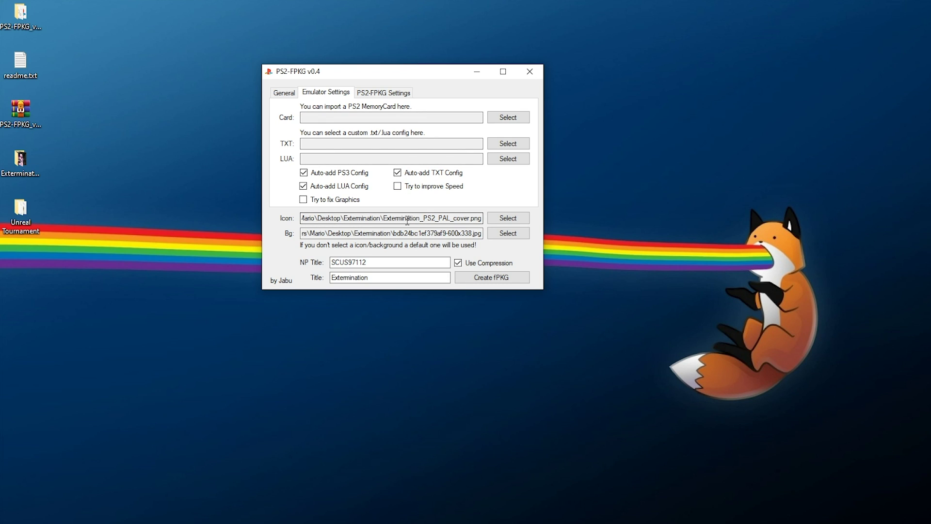
mouse_move(354, 203)
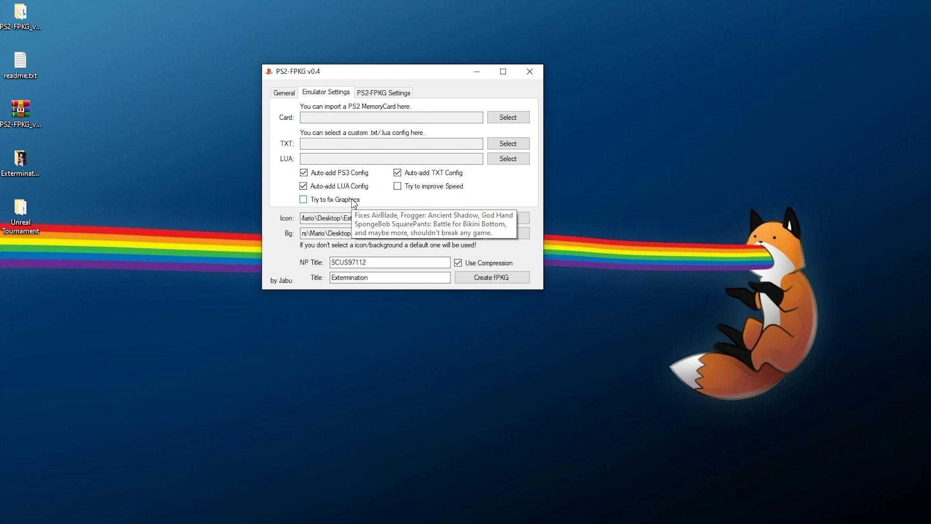
left_click(393, 97)
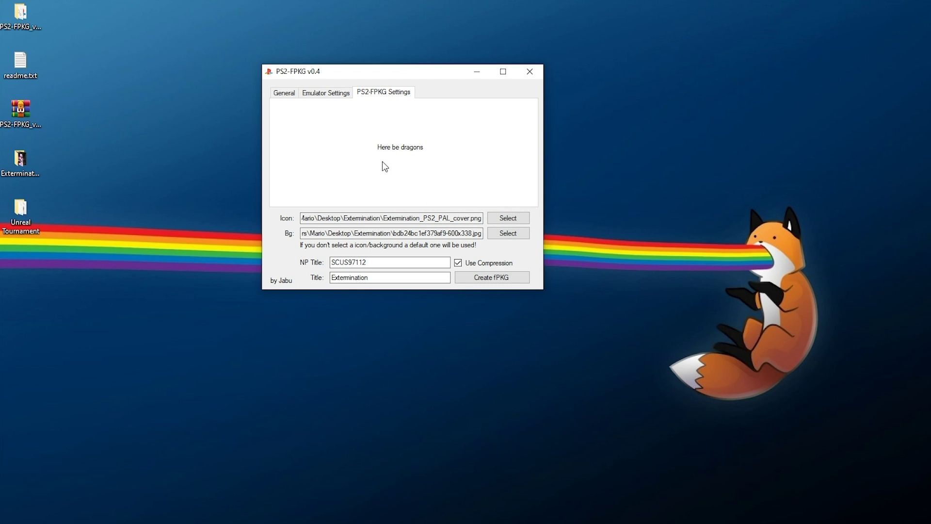
left_click(292, 95)
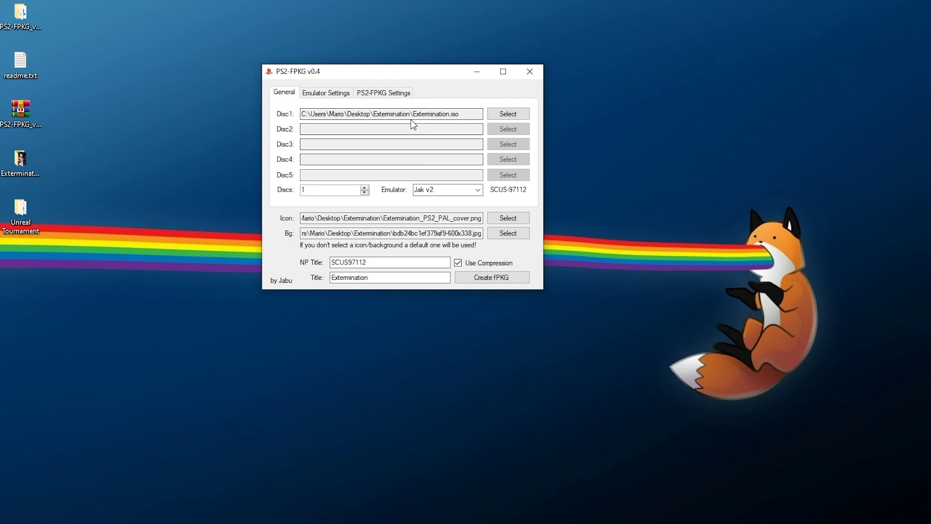
Create the Extermination fPKG with the Extermination folder as output directory, accepting the info summary and the completion message
left_click(513, 280)
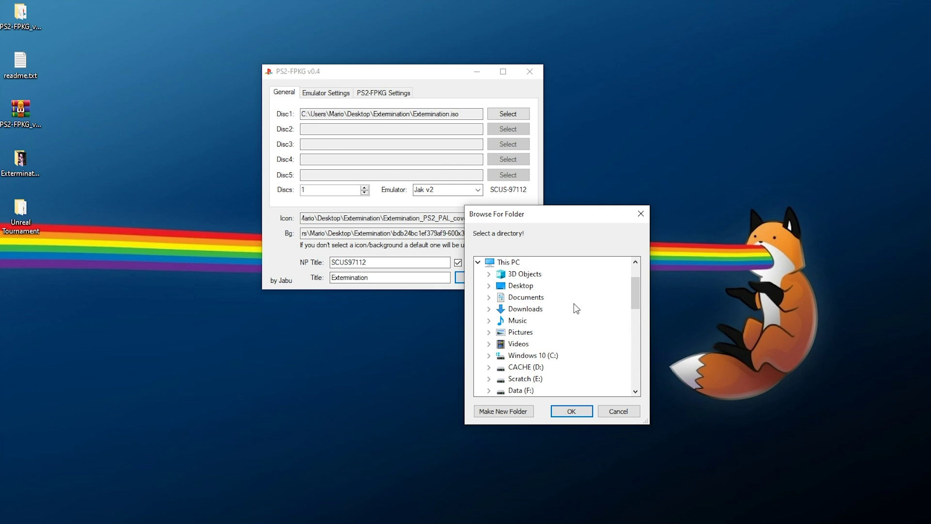
left_click(571, 410)
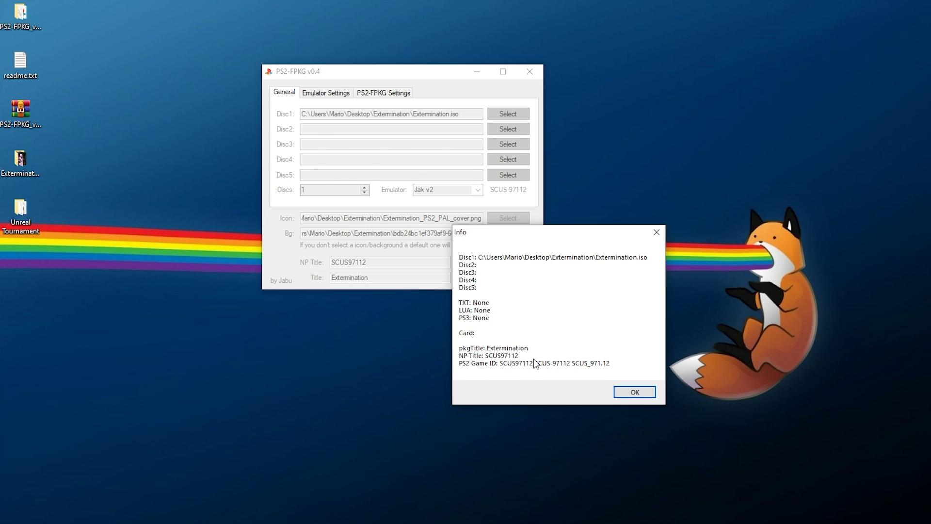
left_click(624, 392)
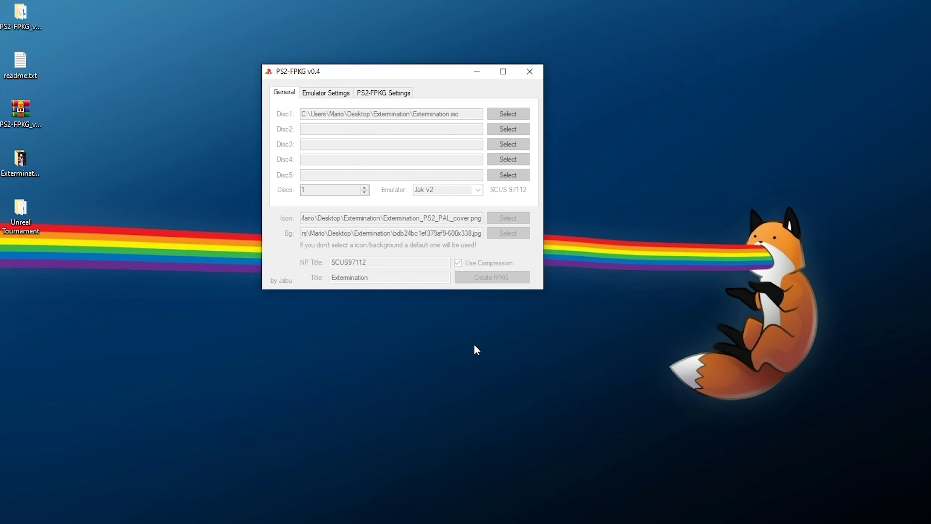
left_click(489, 278)
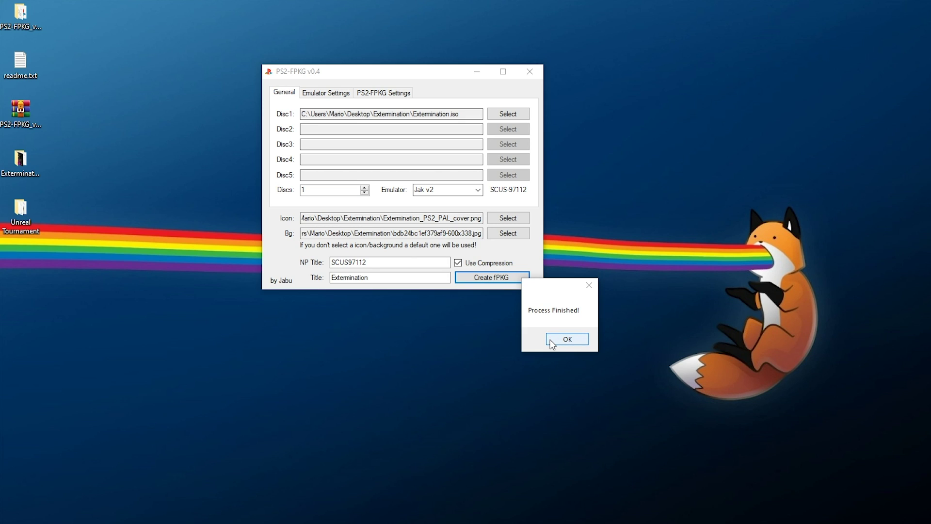
left_click(551, 342)
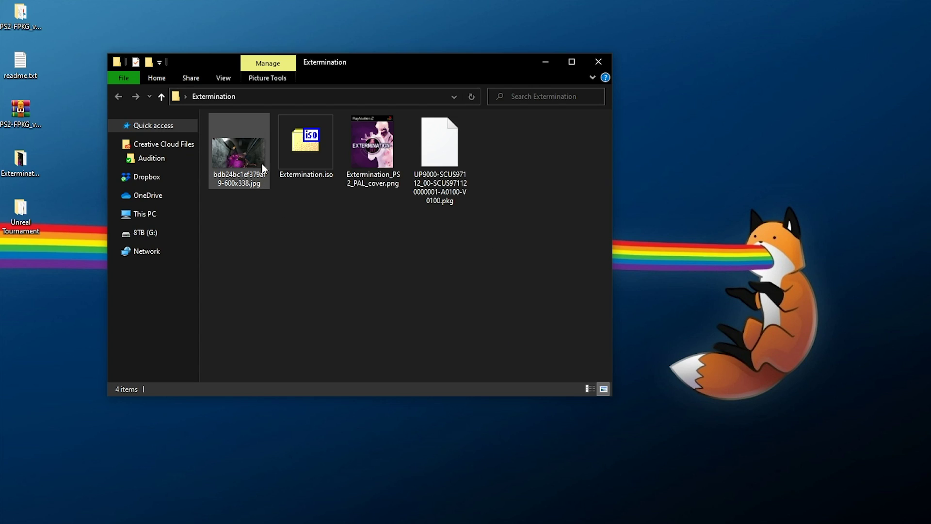
Compare the file sizes of the generated PKG and Extermination.iso in the Extermination folder, and close it
left_click(292, 169)
left_click(456, 177)
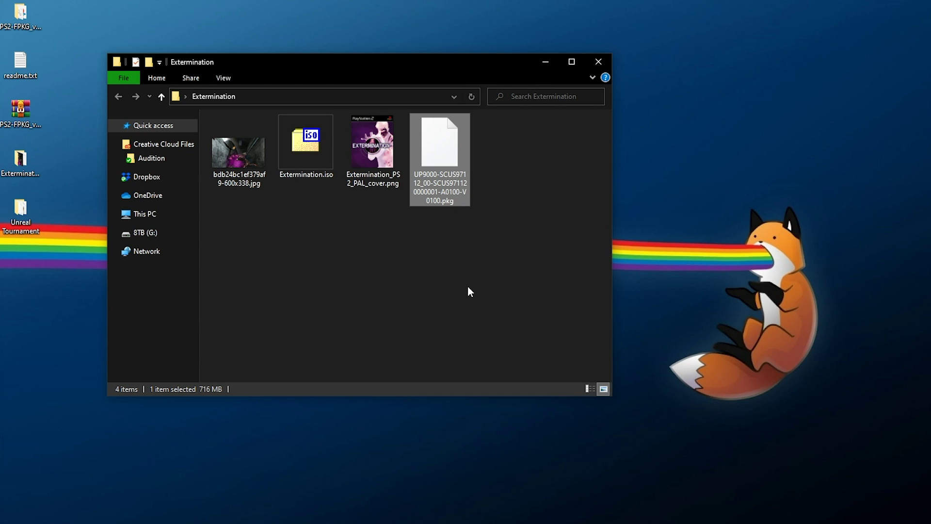
left_click(294, 165)
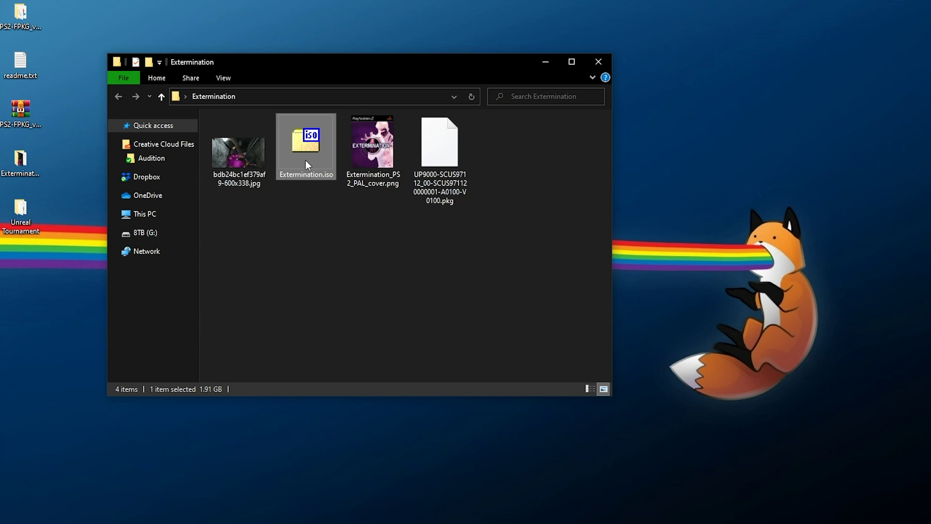
left_click(447, 155)
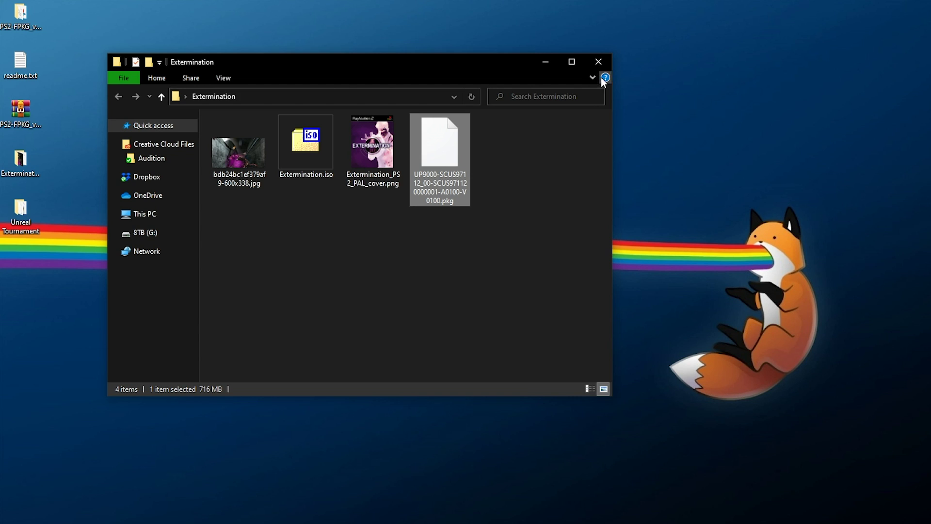
left_click(601, 63)
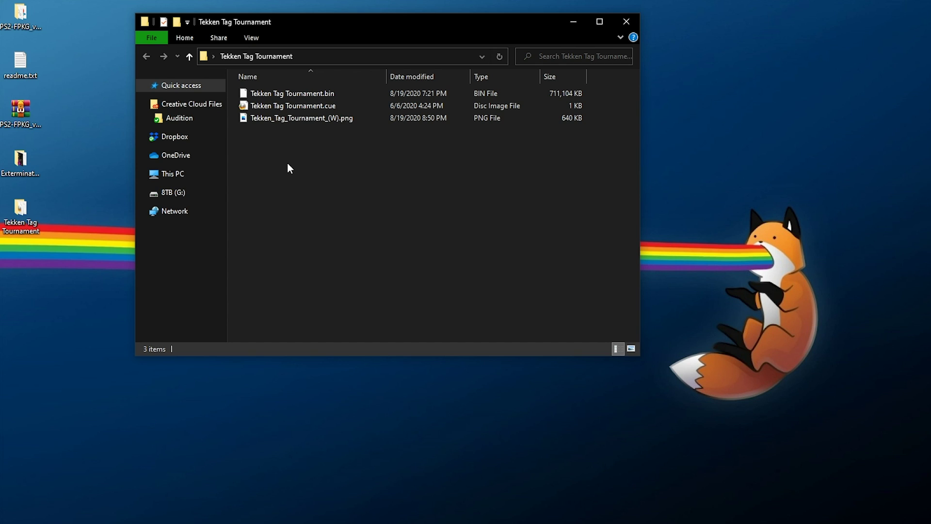
Close the Tekken Tag Tournament folder and run PS2-FPKG.exe from the PS2-FPKG_v0.4 folder as administrator, allowing device changes
left_click(627, 21)
left_click(21, 15)
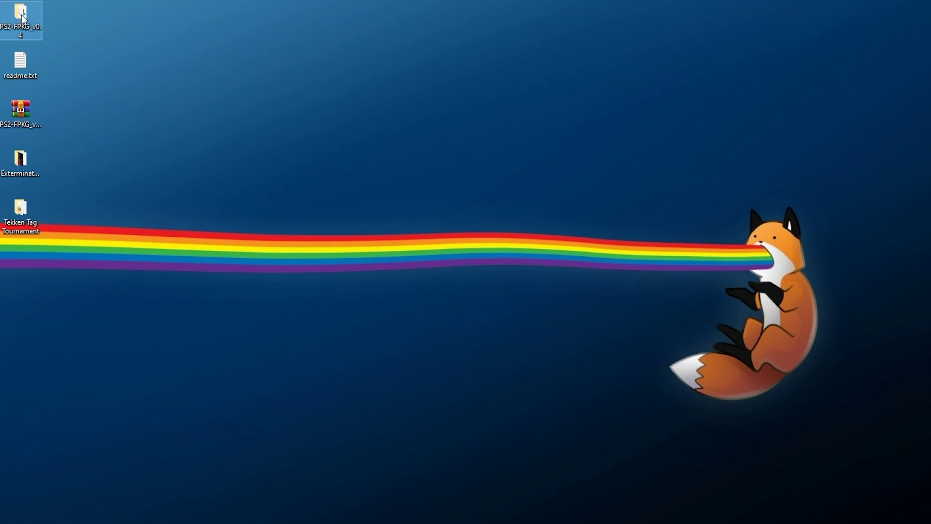
double_click(21, 15)
left_click(266, 217)
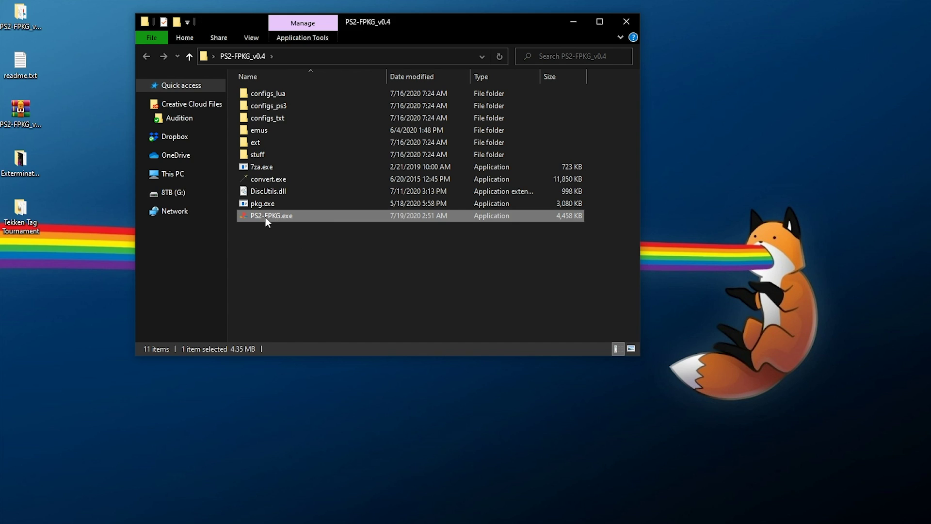
right_click(266, 217)
left_click(302, 192)
left_click(328, 288)
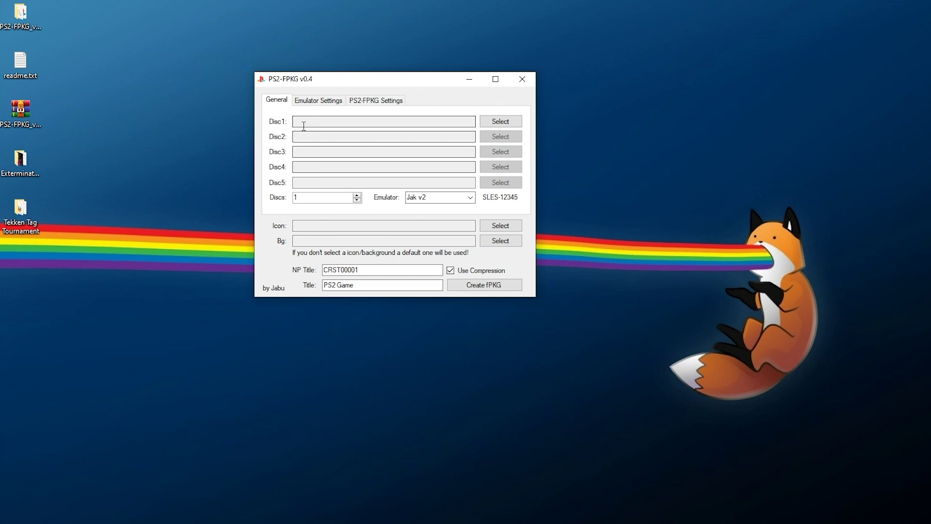
Load Tekken Tag Tournament.bin as Disc1, accept adding the LIMG segment, and keep Jak v2 as the emulator
left_click(500, 122)
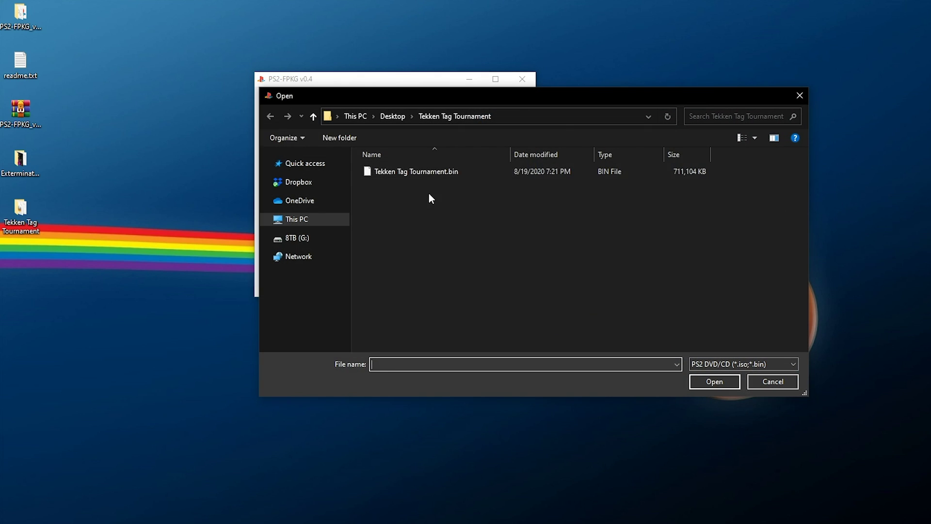
left_click(436, 171)
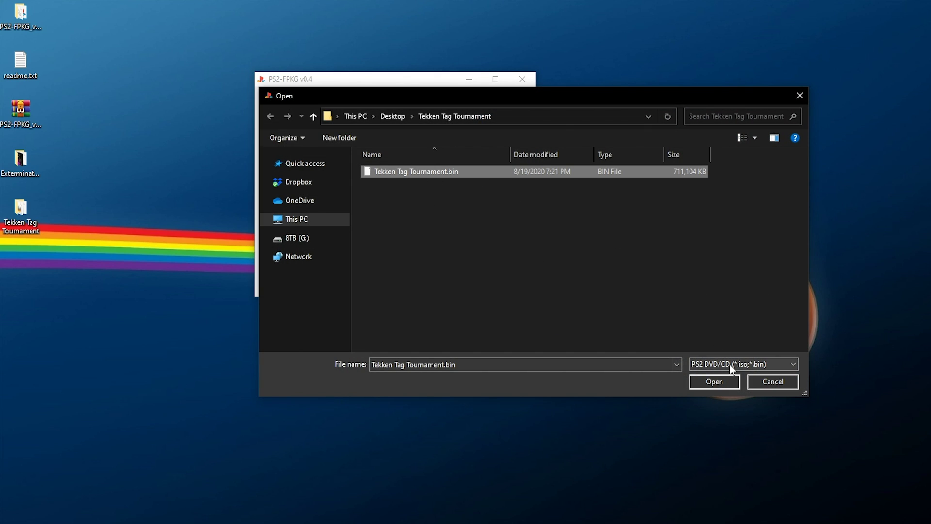
left_click(714, 381)
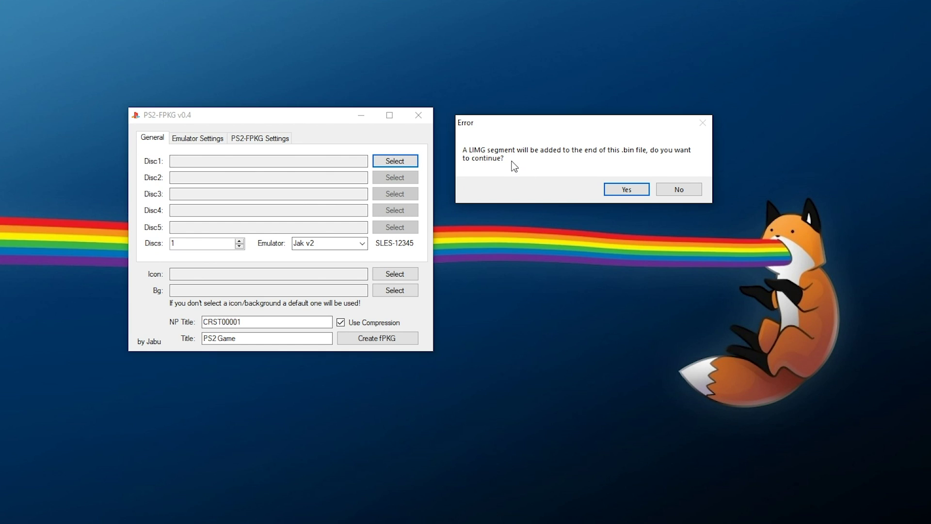
left_click(626, 190)
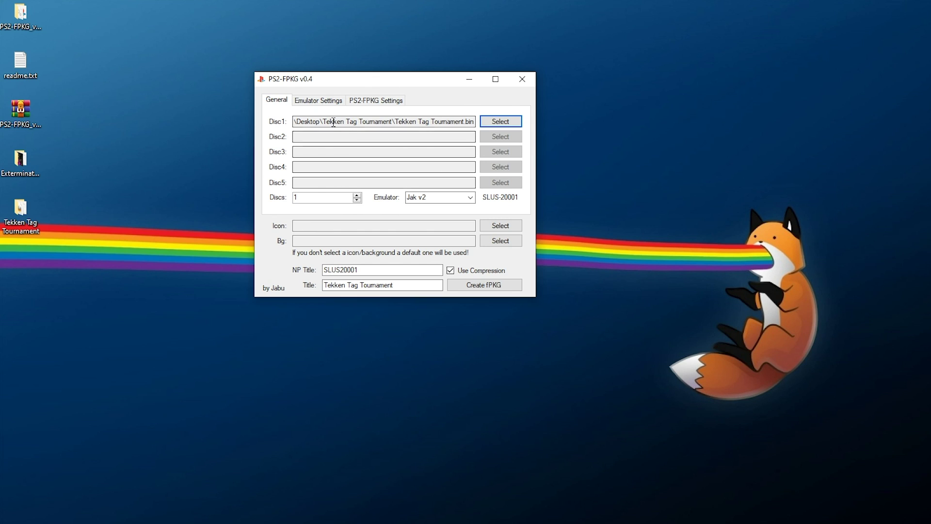
left_click(470, 197)
left_click(463, 208)
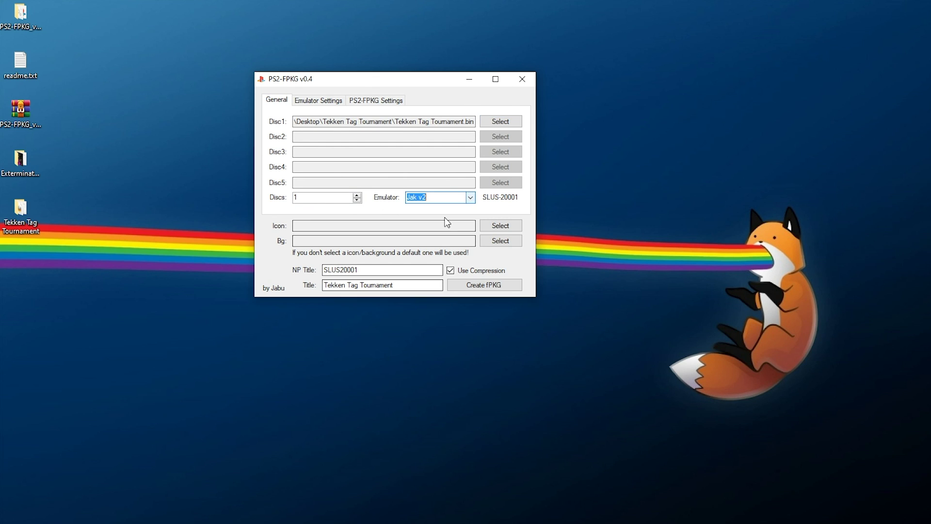
Set Tekken_Tag_Tournament_(W).png as the package icon and keep SLUS20001 as the NP title
left_click(301, 225)
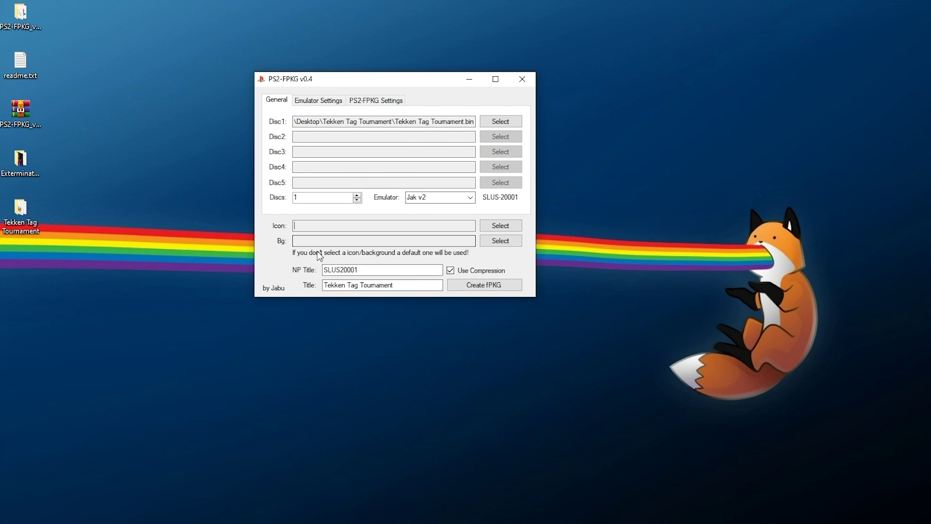
left_click(507, 226)
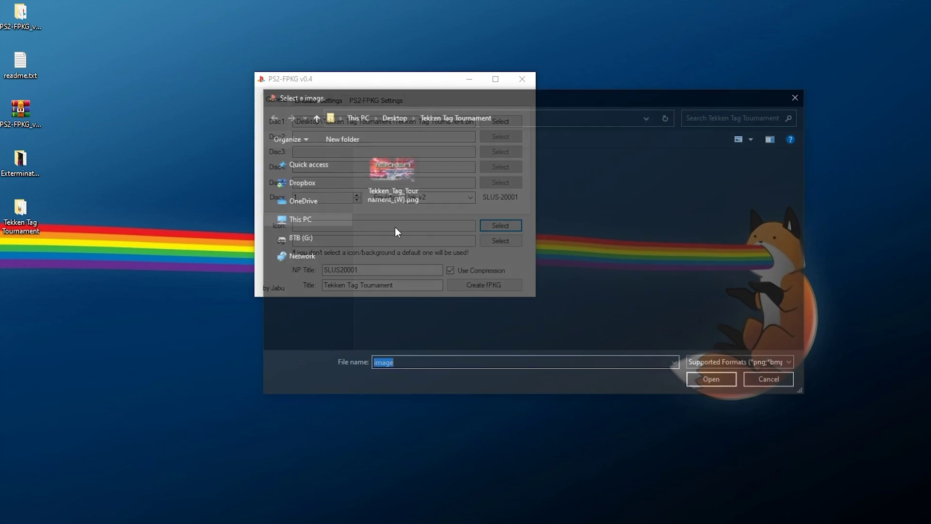
double_click(403, 184)
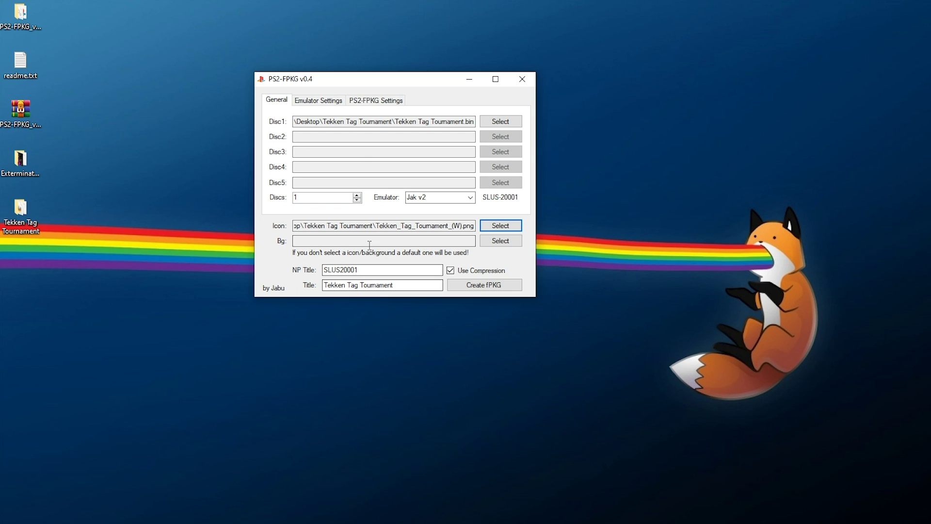
left_click(356, 270)
double_click(381, 269)
left_click(397, 267)
type("1")
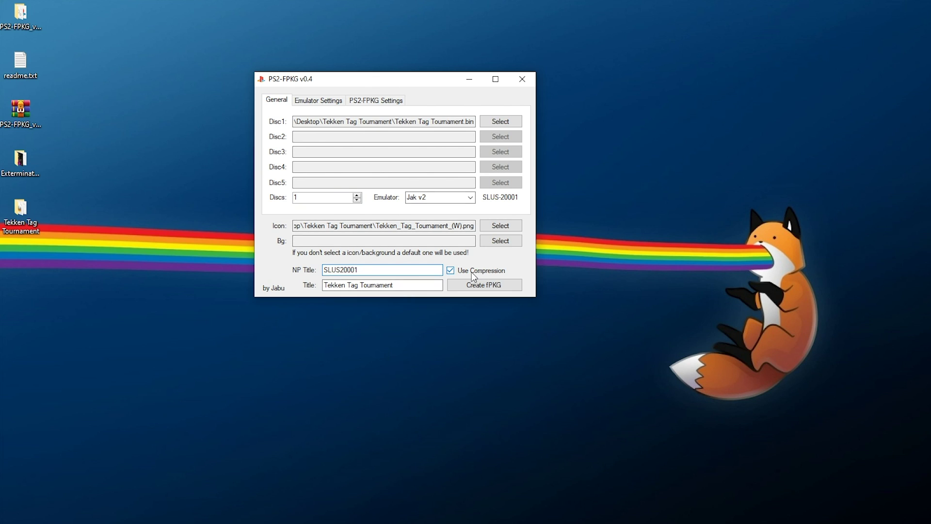
Review the emulator settings, and create the Tekken Tag Tournament fPKG with the Tekken Tag Tournament folder as output directory
left_click(322, 100)
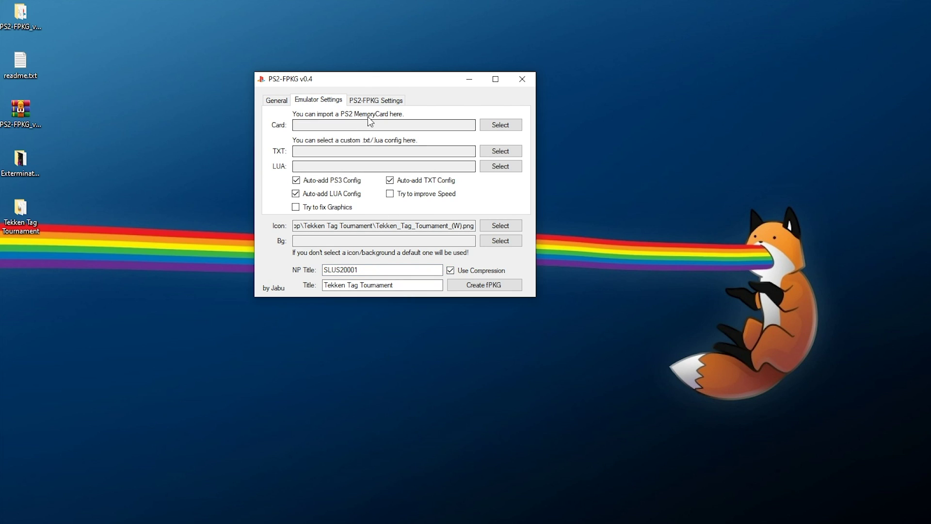
left_click(276, 99)
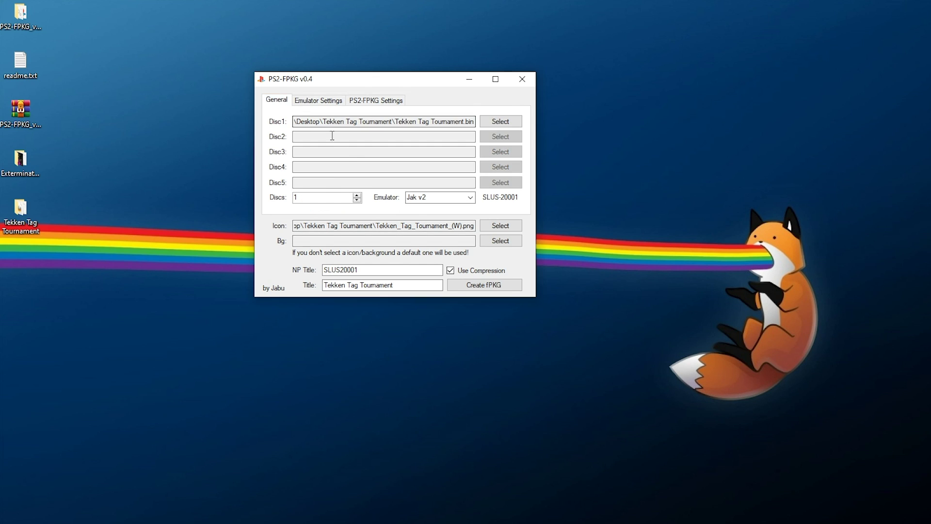
left_click(504, 291)
left_click(642, 396)
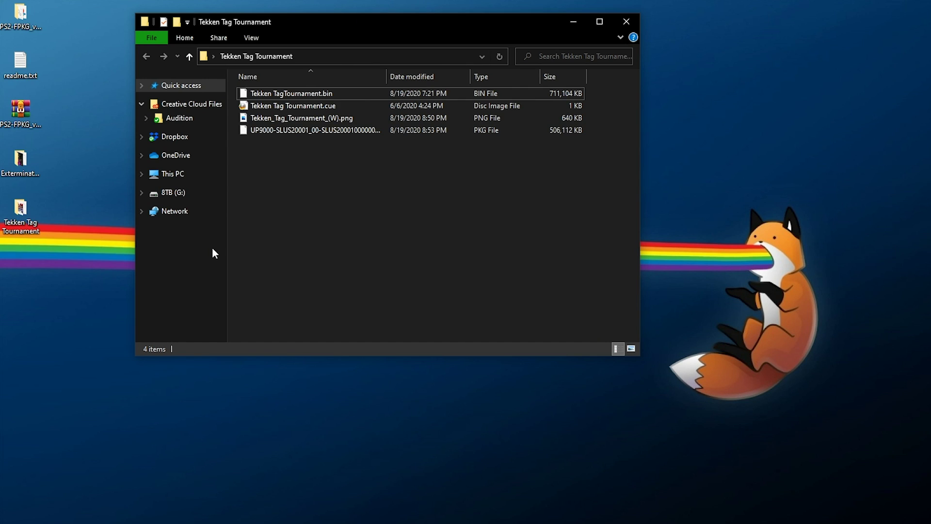
Compare the file sizes of the generated PKG and Tekken TagTournament.bin, widening the name column to read the full file name
left_click(308, 131)
left_click_drag(606, 109, 509, 85)
left_click(289, 122)
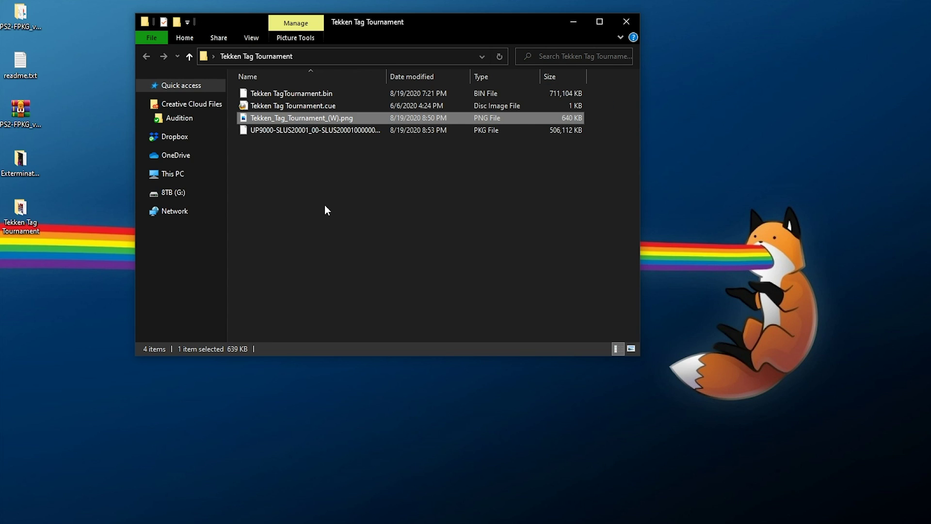
left_click(308, 131)
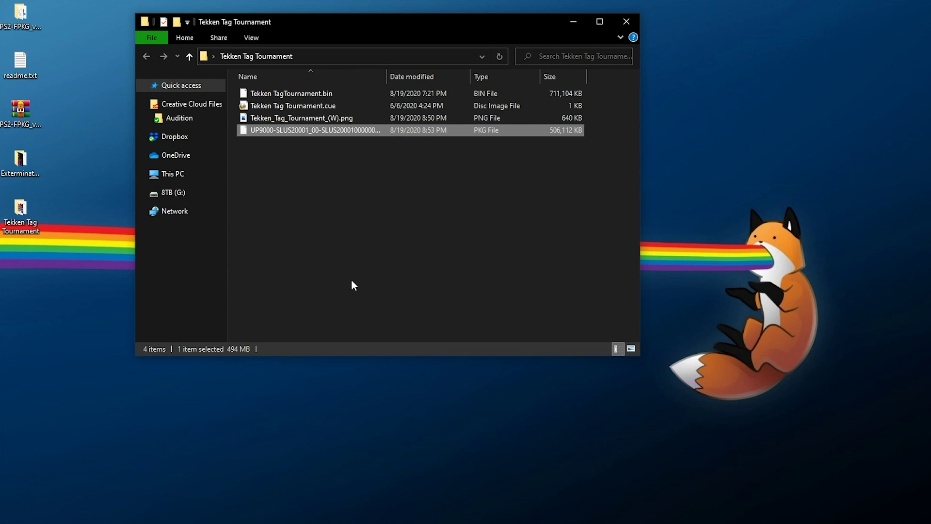
double_click(386, 76)
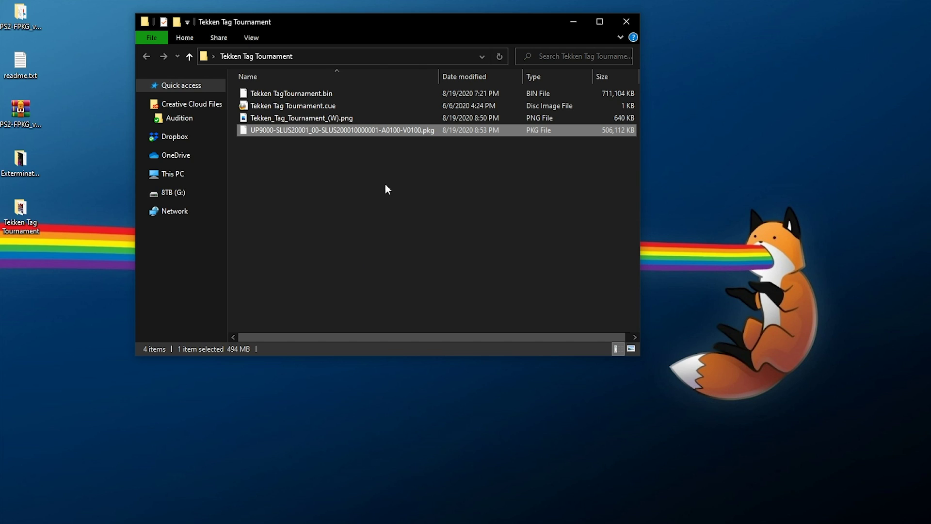
left_click(588, 92)
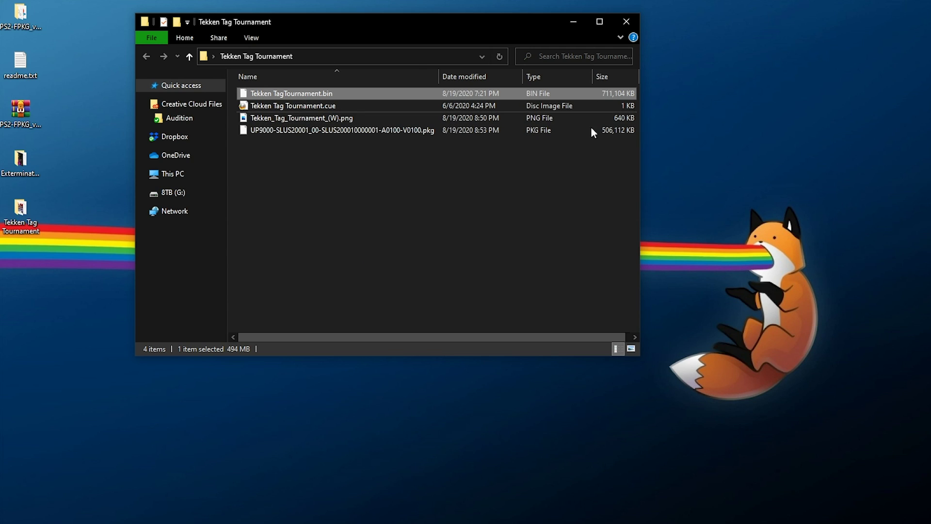
left_click(584, 132)
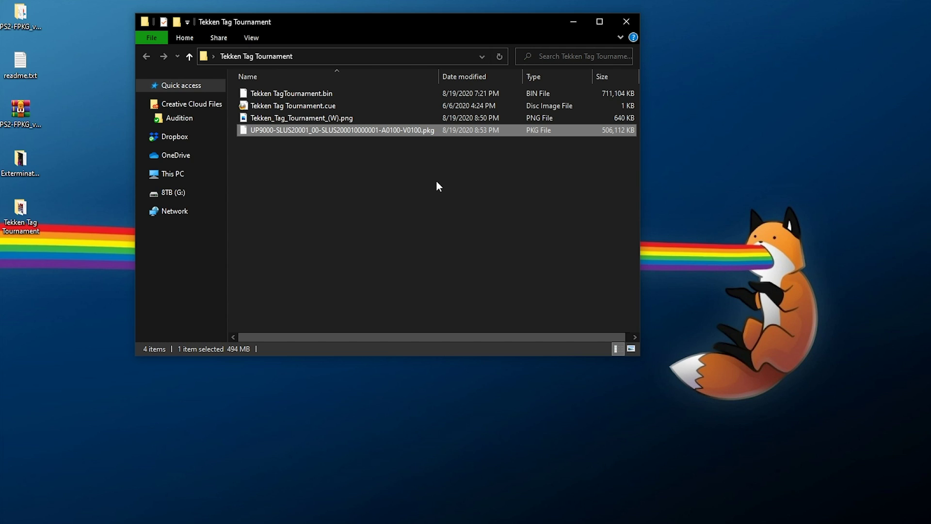
left_click_drag(443, 76, 396, 76)
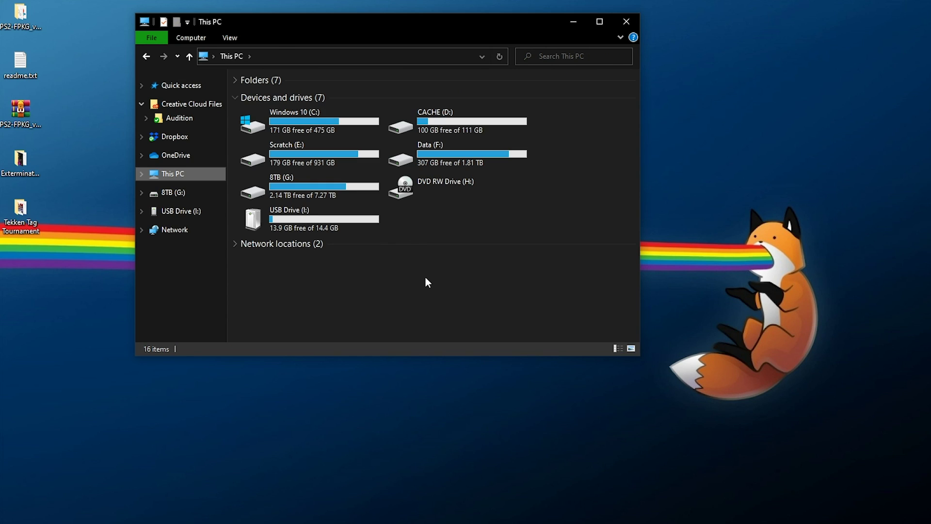
Check the file system of USB Drive (I:), and quick-format the drive as exFAT
right_click(294, 217)
key("r")
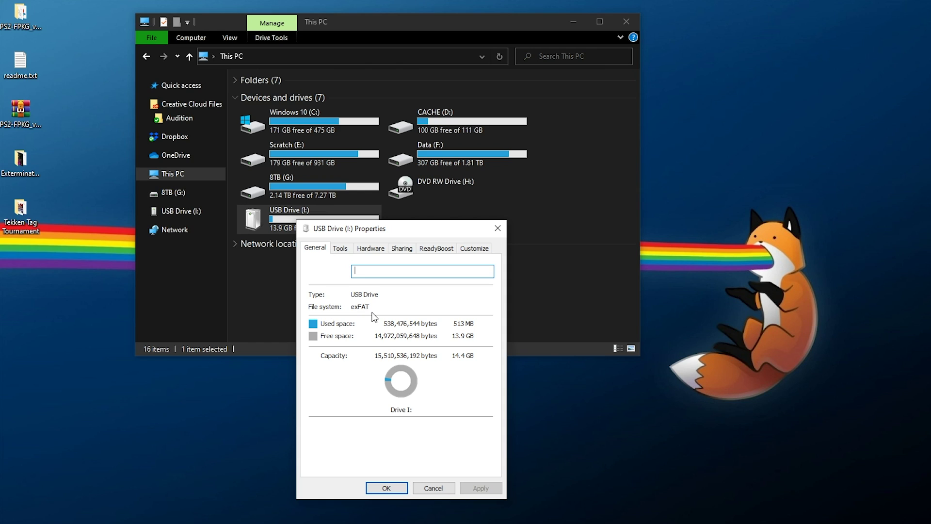
left_click(496, 228)
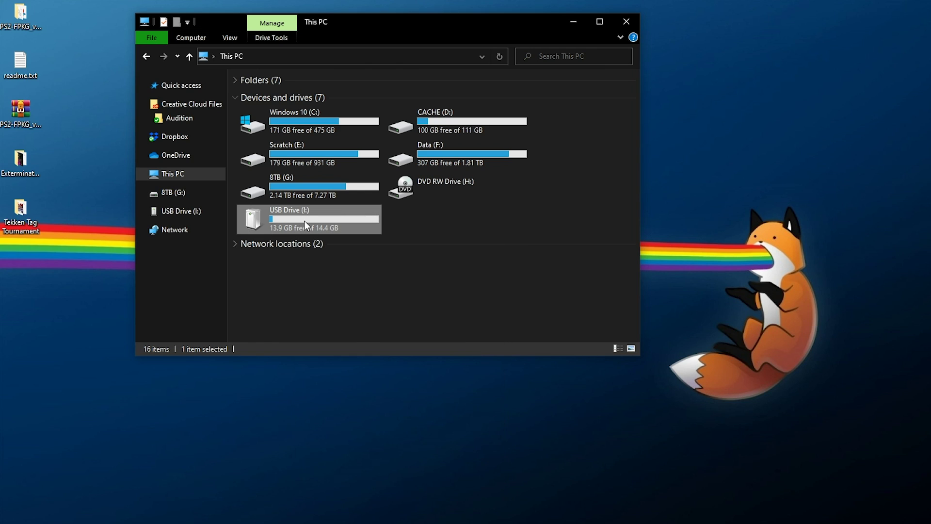
right_click(293, 214)
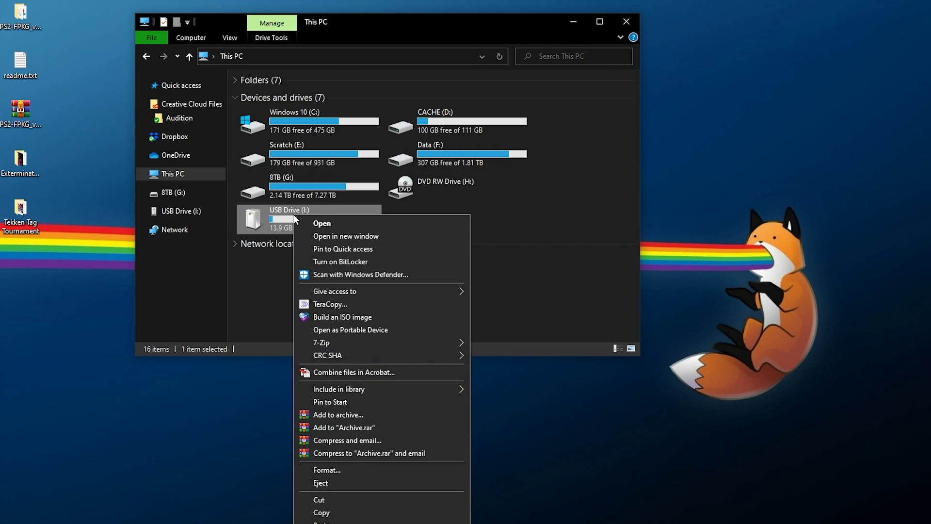
left_click(327, 470)
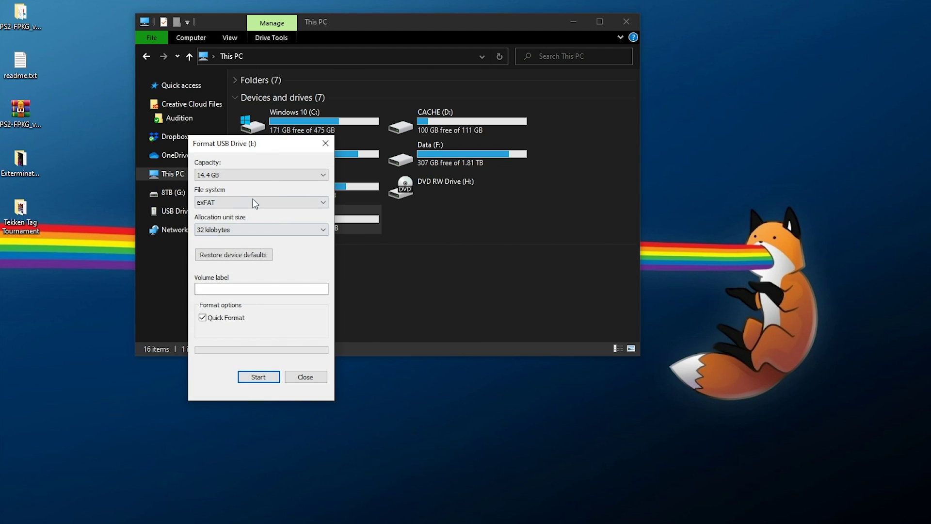
left_click(230, 230)
left_click(240, 238)
left_click(255, 378)
left_click(583, 305)
left_click(616, 305)
left_click(298, 378)
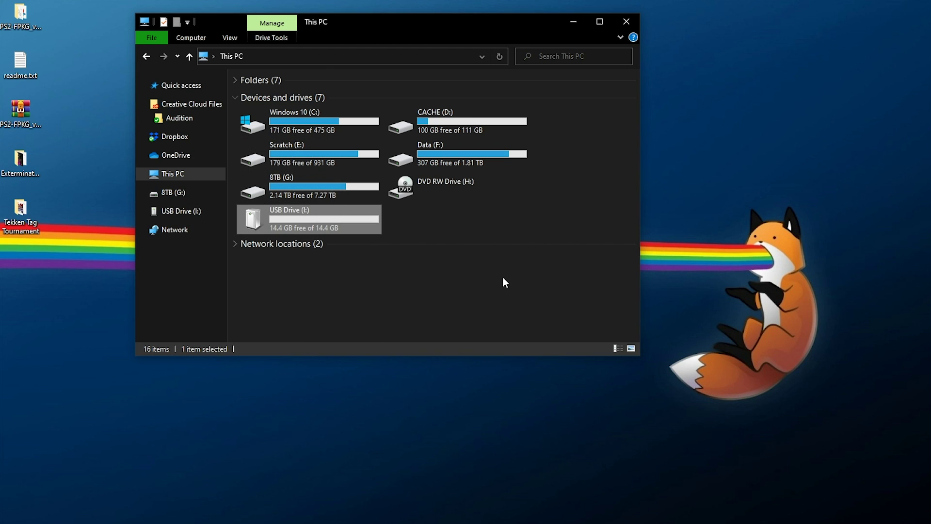
Copy the generated PKG from the Extermination folder to the root of USB Drive (I:)
double_click(305, 219)
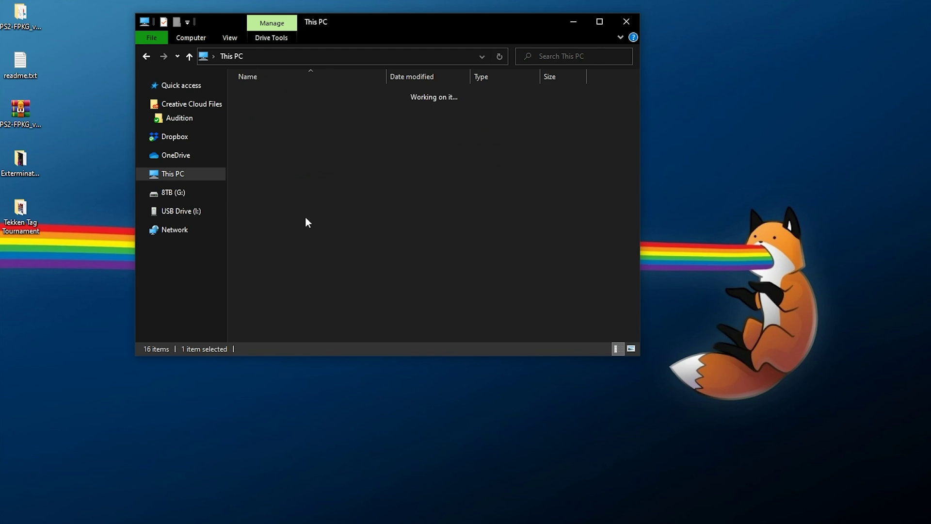
double_click(33, 164)
right_click(490, 115)
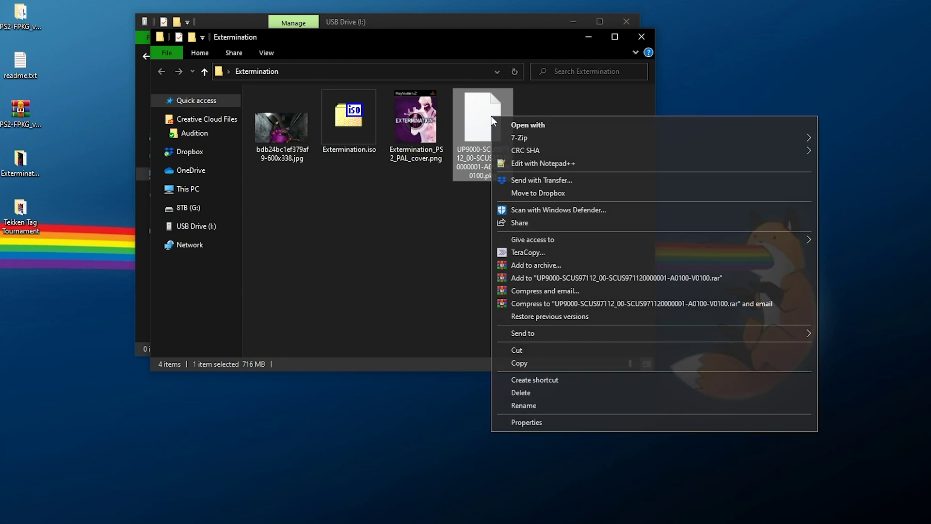
left_click(519, 364)
left_click(642, 36)
right_click(374, 132)
left_click(397, 213)
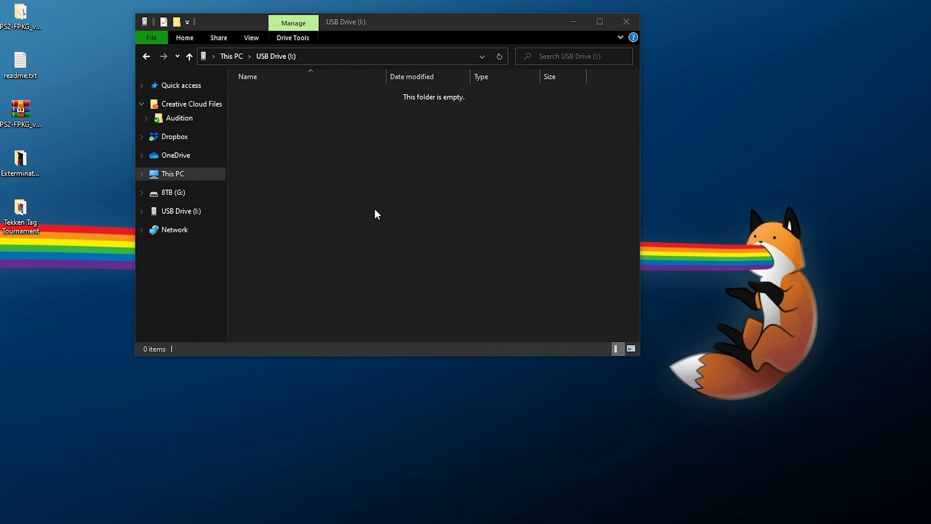
Copy the generated PKG from the Tekken Tag Tournament folder to the root of USB Drive (I:)
double_click(30, 219)
left_click_drag(331, 161, 331, 201)
right_click(319, 161)
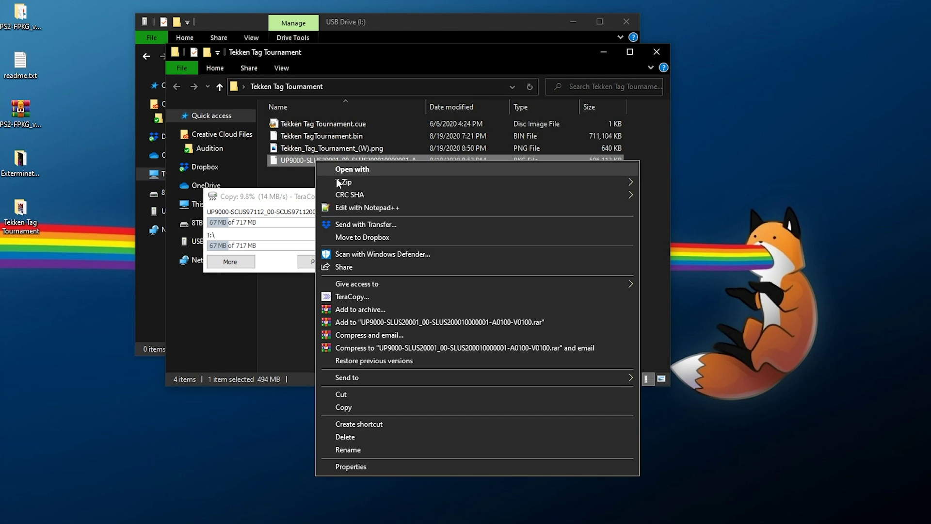
left_click(344, 407)
left_click(657, 51)
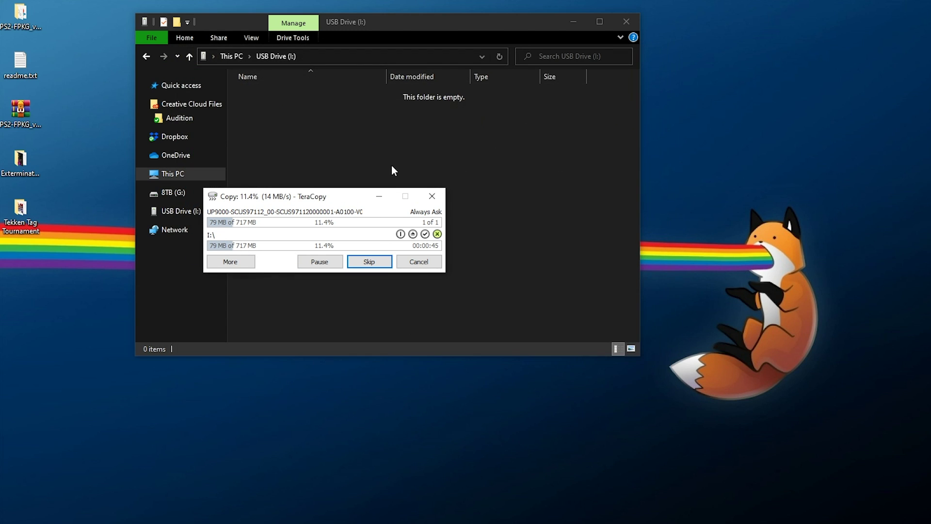
right_click(330, 136)
left_click(373, 215)
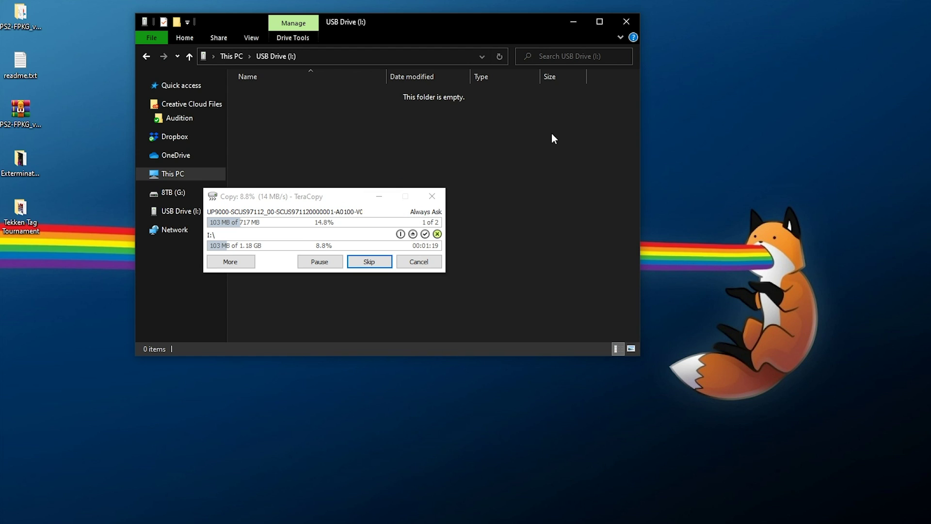
left_click_drag(307, 196, 339, 187)
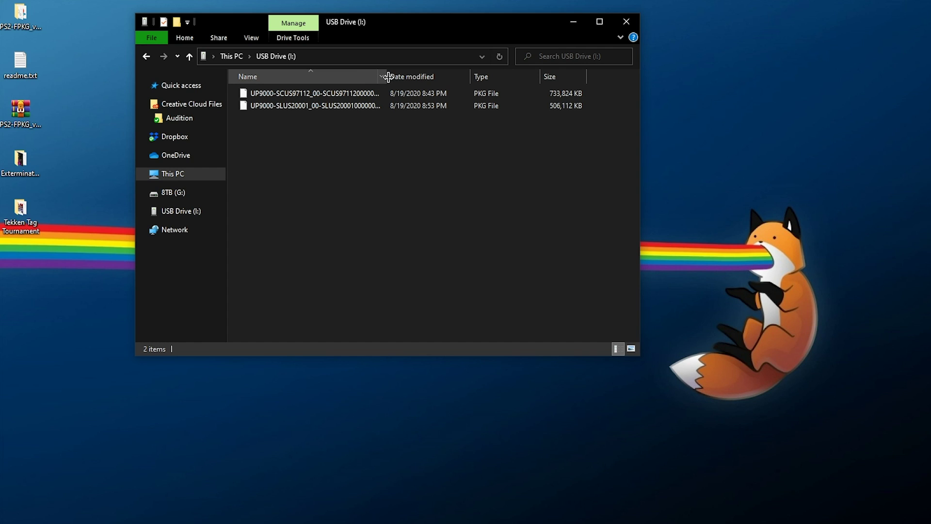
Eject USB Drive (I:) from the computer
left_click(179, 178)
right_click(306, 217)
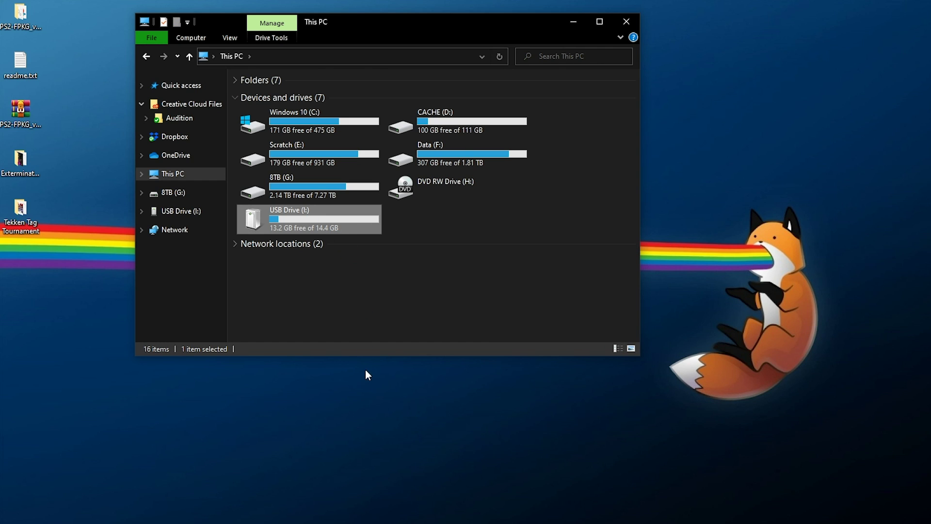
left_click(329, 484)
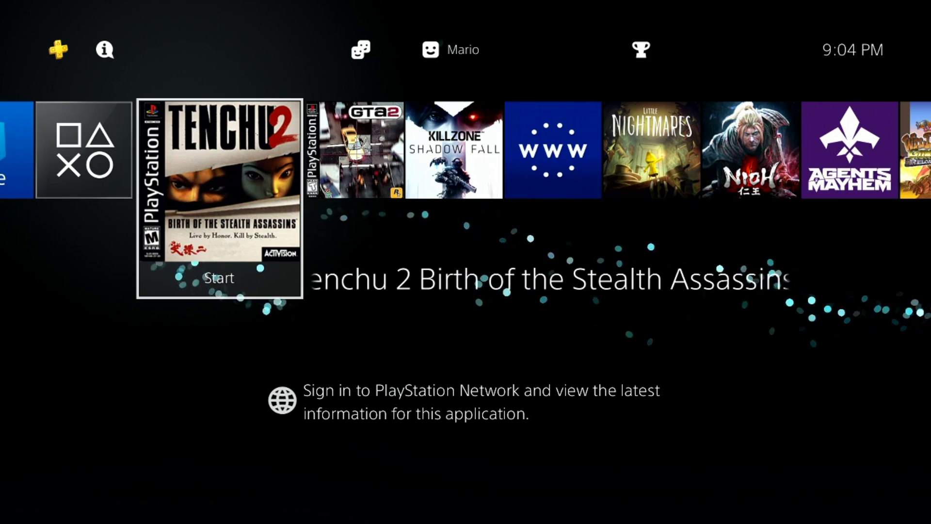
Switch to the PS4 and open Debug Settings within the system settings
key("Up")
key("Right")
key("Right")
key("Right")
key("Right")
key("Right")
key("Right")
key("Right")
key("Right")
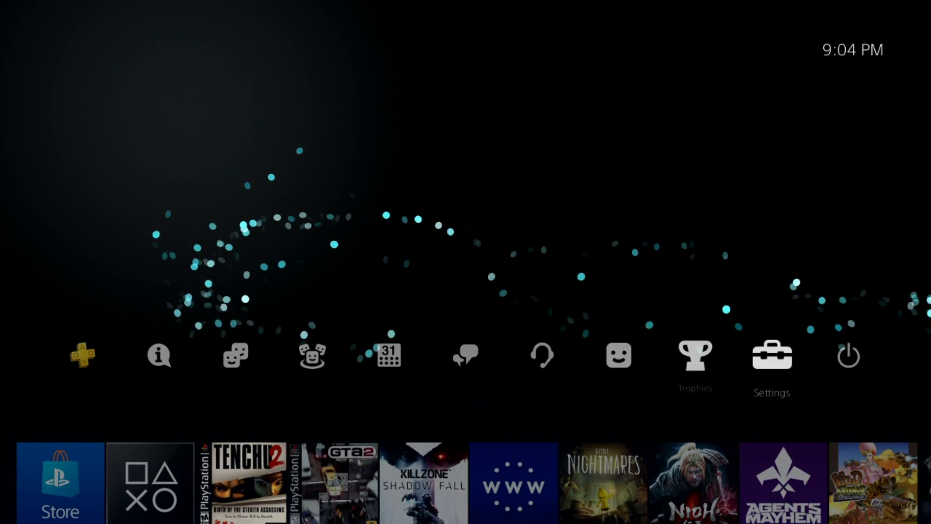
key("Down")
key("Down")
key("Down")
key("Down")
key("Down")
key("Down")
key("Down")
key("Down")
key("Down")
key("Down")
key("Down")
key("Down")
key("Down")
key("Down")
key("Down")
key("Down")
key("Down")
key("Down")
key("Down")
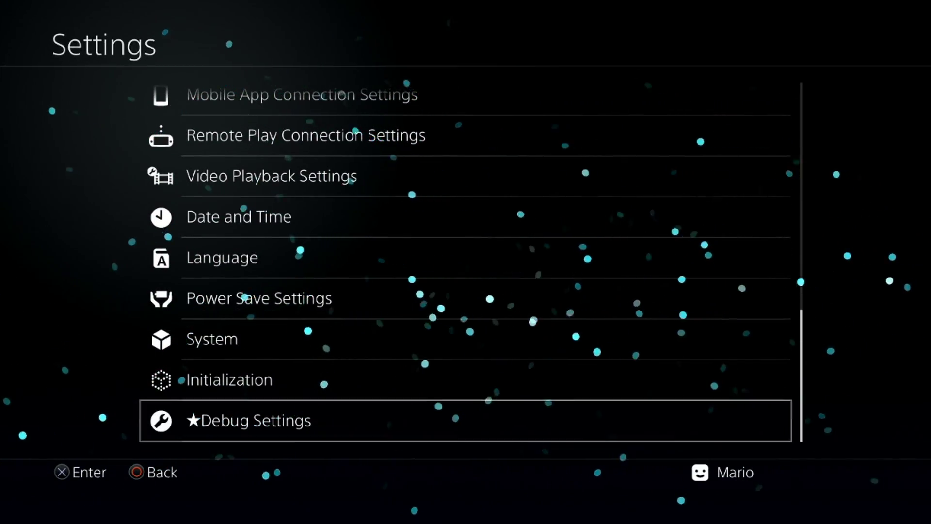
key("Return")
Dismiss the error, install the SCUS97112 and SLUS20001 packages with Package Installer, and return to the home screen
key("Return")
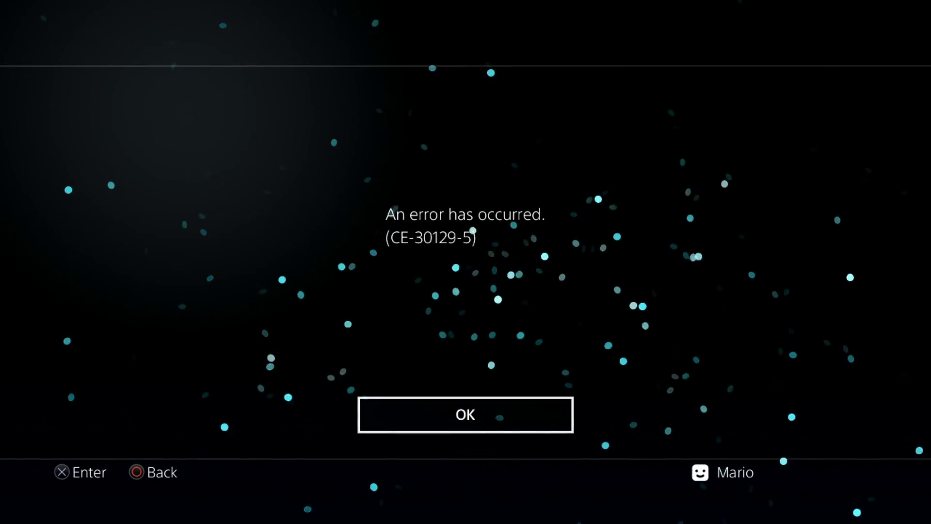
key("Return")
key("Down")
key("Return")
key("Up")
key("Down")
key("Return")
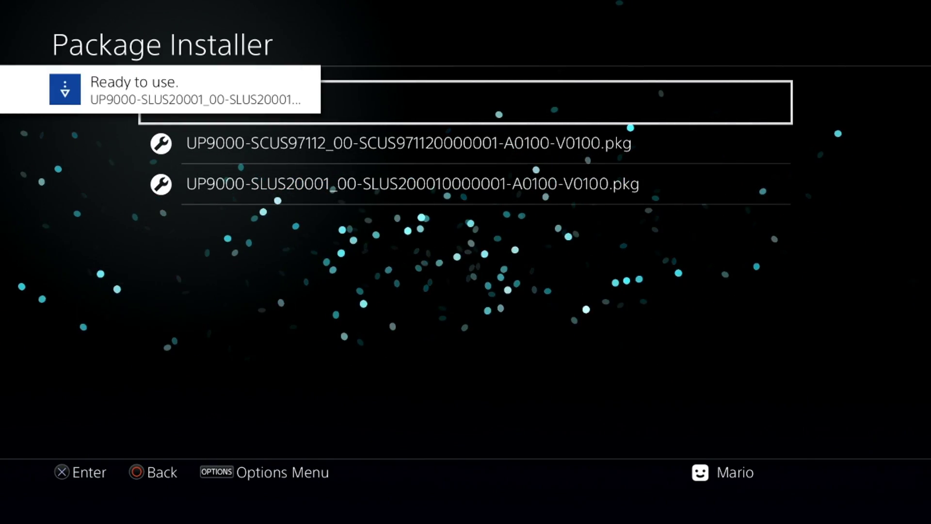
key("Escape")
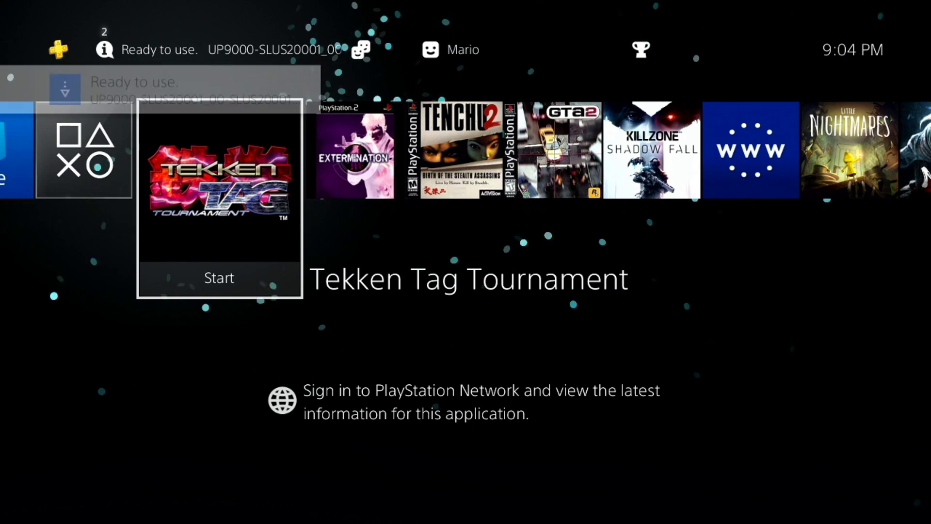
Look at the Extermination entry on the home screen, and start Tekken Tag Tournament
key("Right")
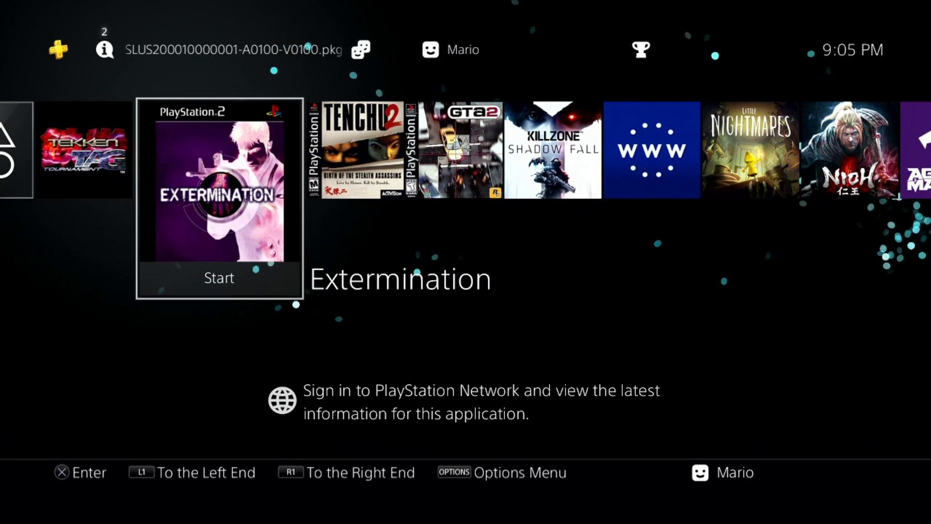
key("Left")
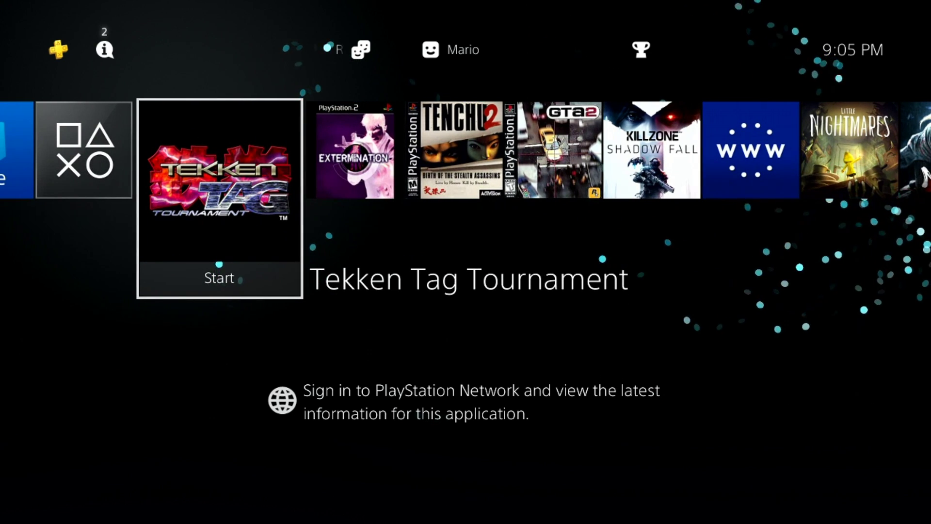
key("Return")
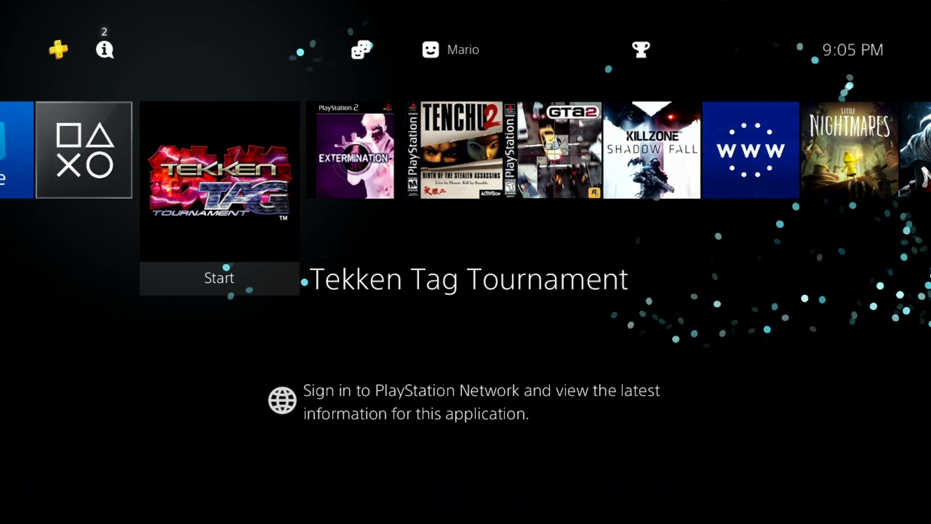